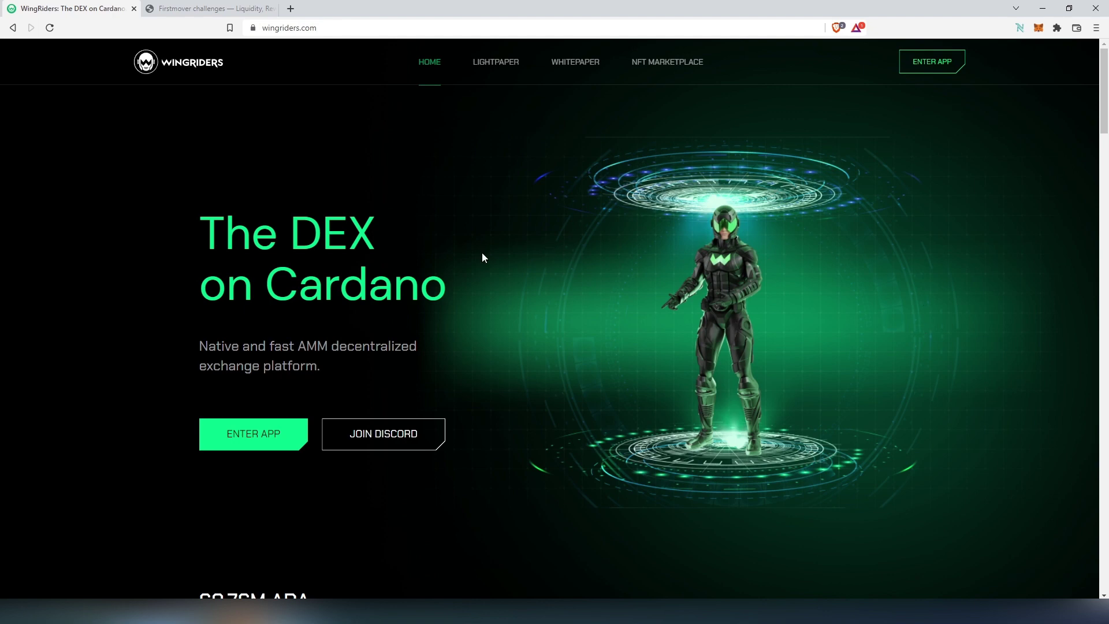
# Scroll down the wingriders.com landing page to the Swap, Earn and Fly feature cards.
pyautogui.scroll(-2, 483, 255)
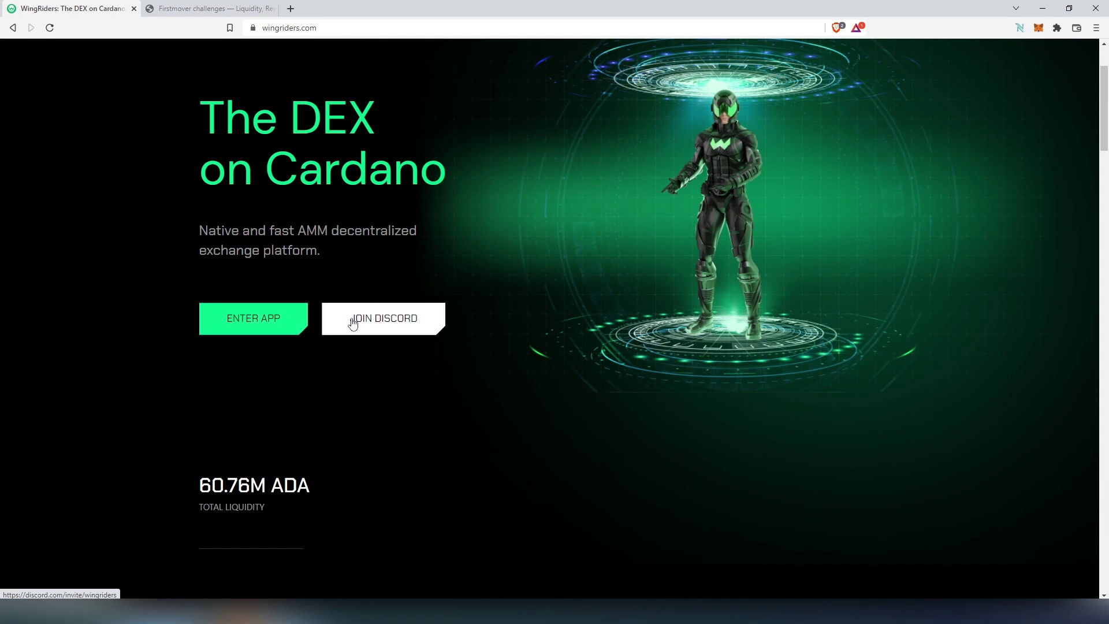
pyautogui.scroll(-3, 353, 322)
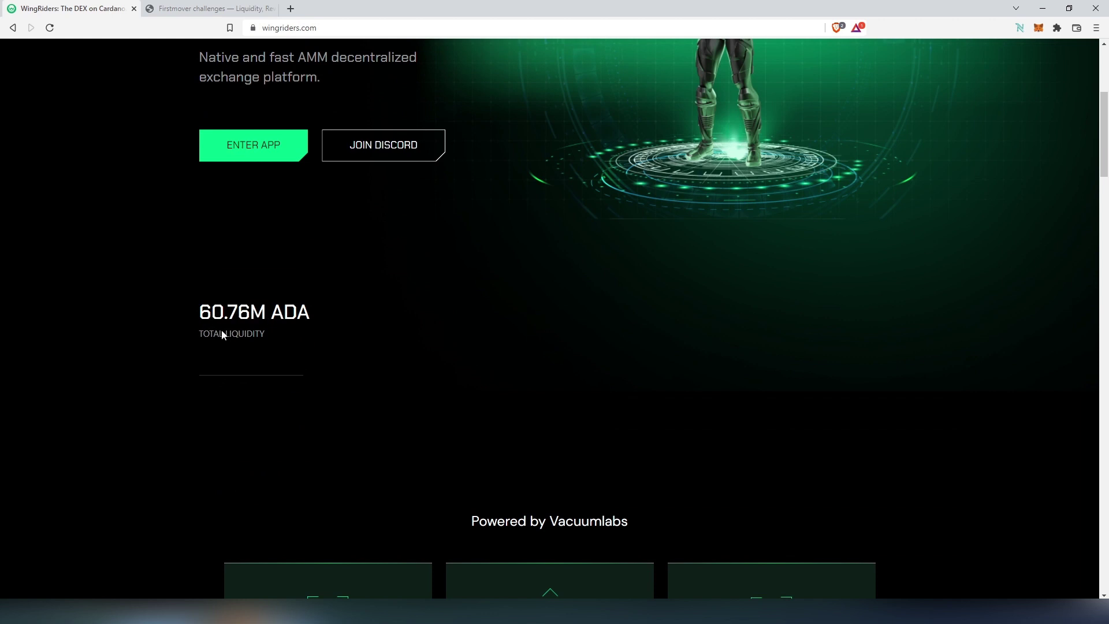
pyautogui.scroll(-4, 331, 323)
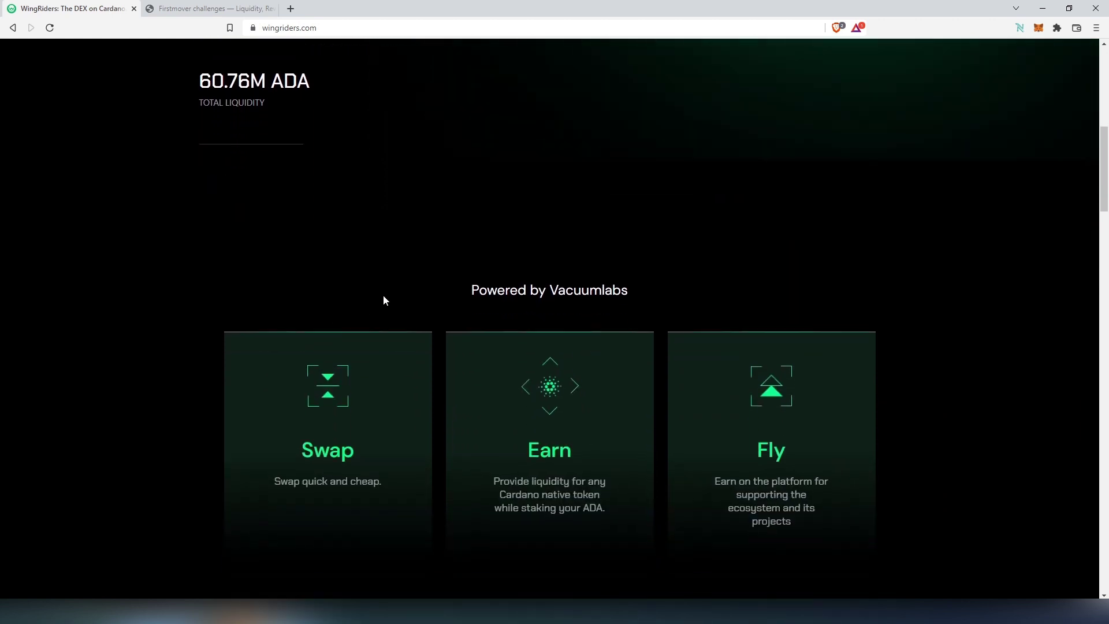
pyautogui.scroll(-1, 394, 292)
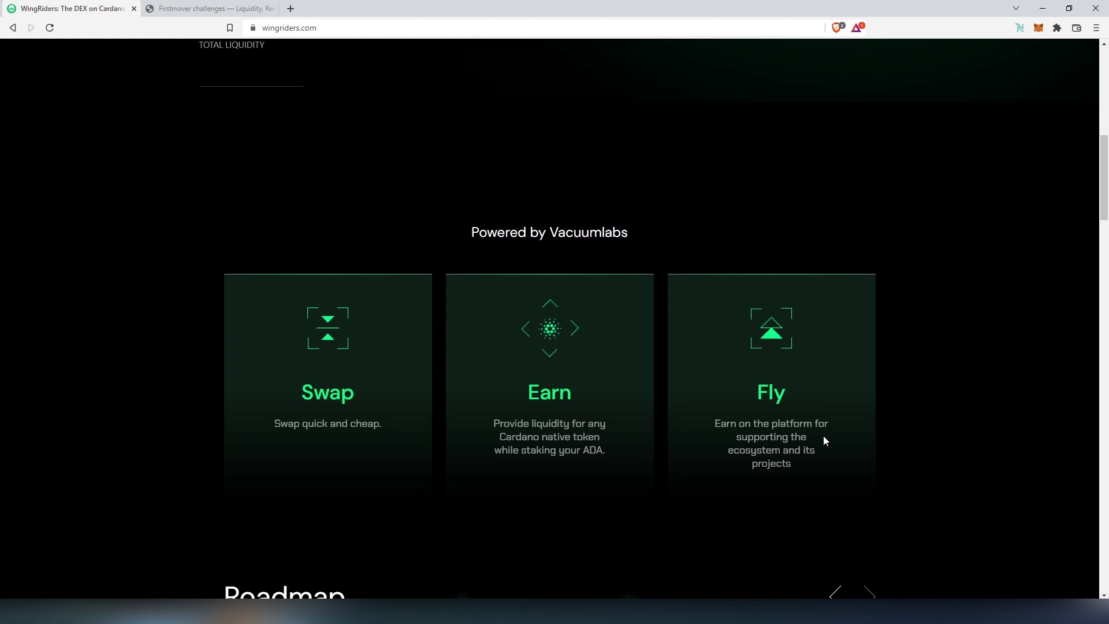
# Scroll through the investors, partners, Medium posts and testnet sections, then back up to the hero.
pyautogui.scroll(-8, 825, 441)
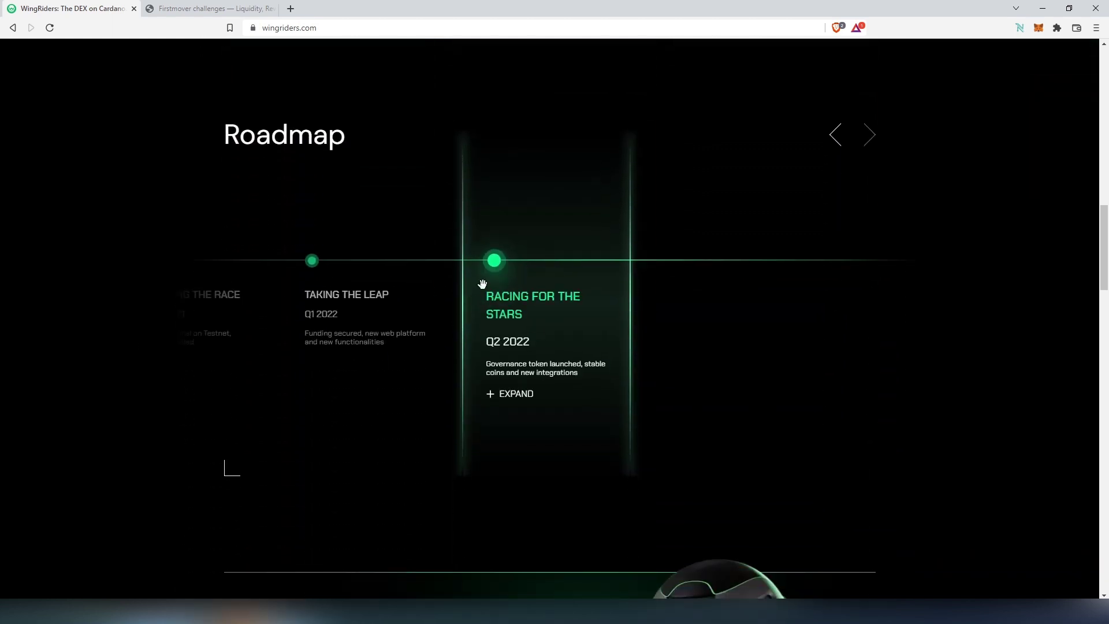
pyautogui.scroll(-7, 638, 335)
pyautogui.scroll(-3, 638, 338)
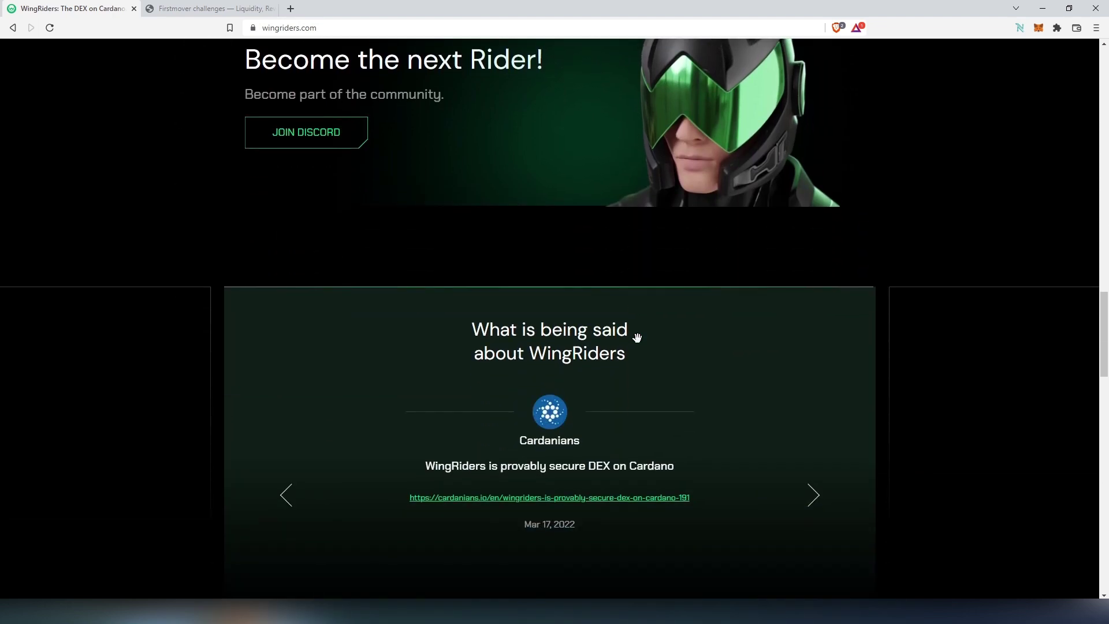
pyautogui.scroll(-8, 506, 203)
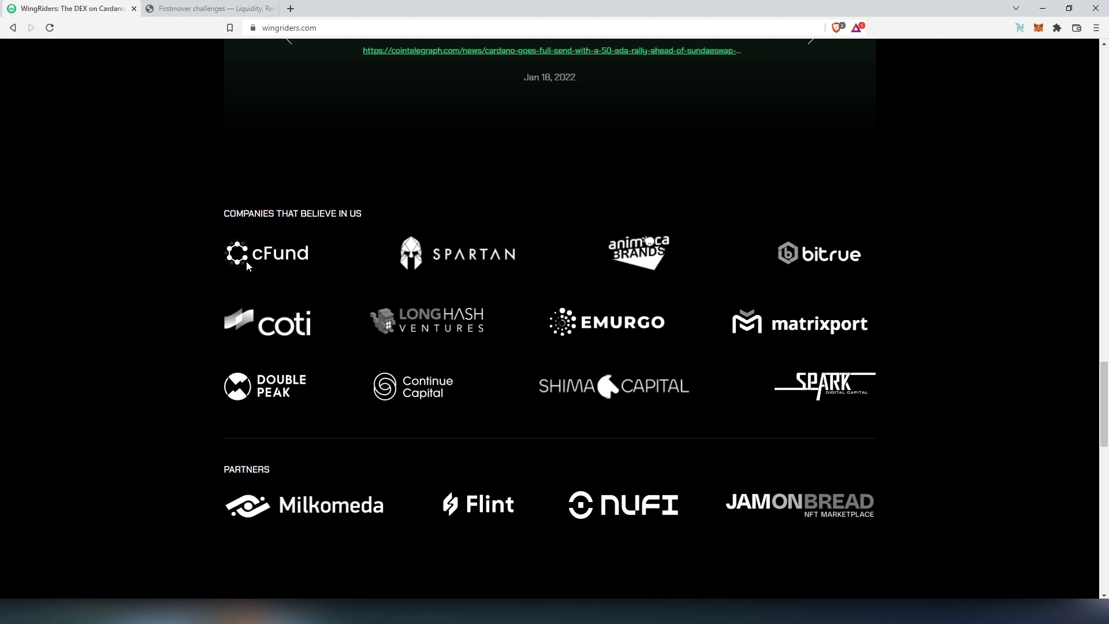
pyautogui.scroll(-3, 247, 266)
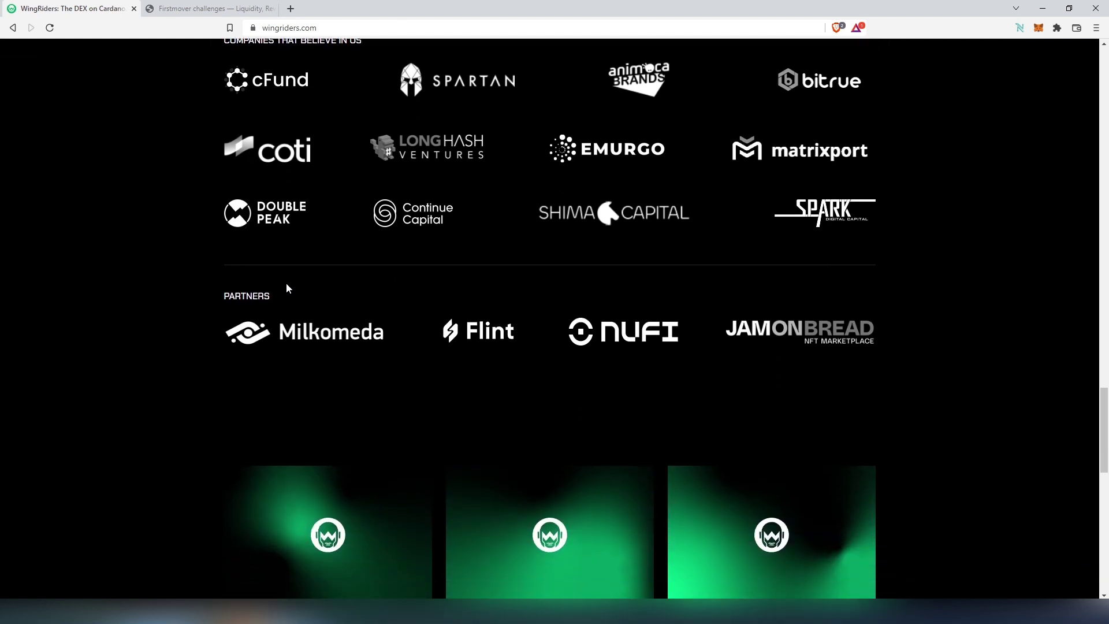
pyautogui.scroll(-6, 595, 329)
pyautogui.scroll(-3, 595, 334)
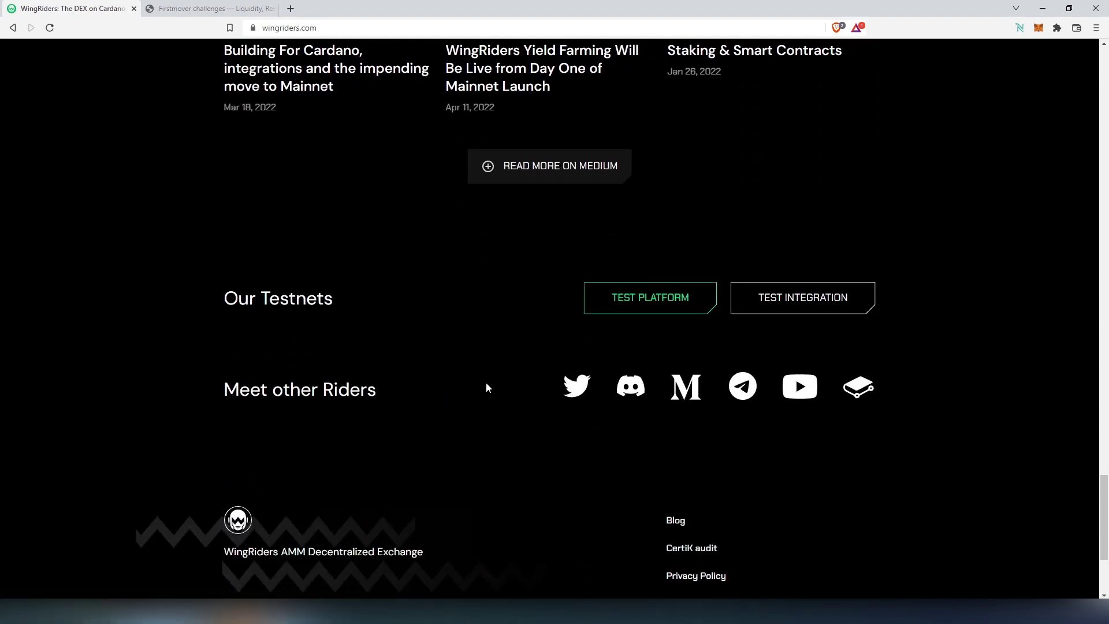
pyautogui.scroll(20, 610, 375)
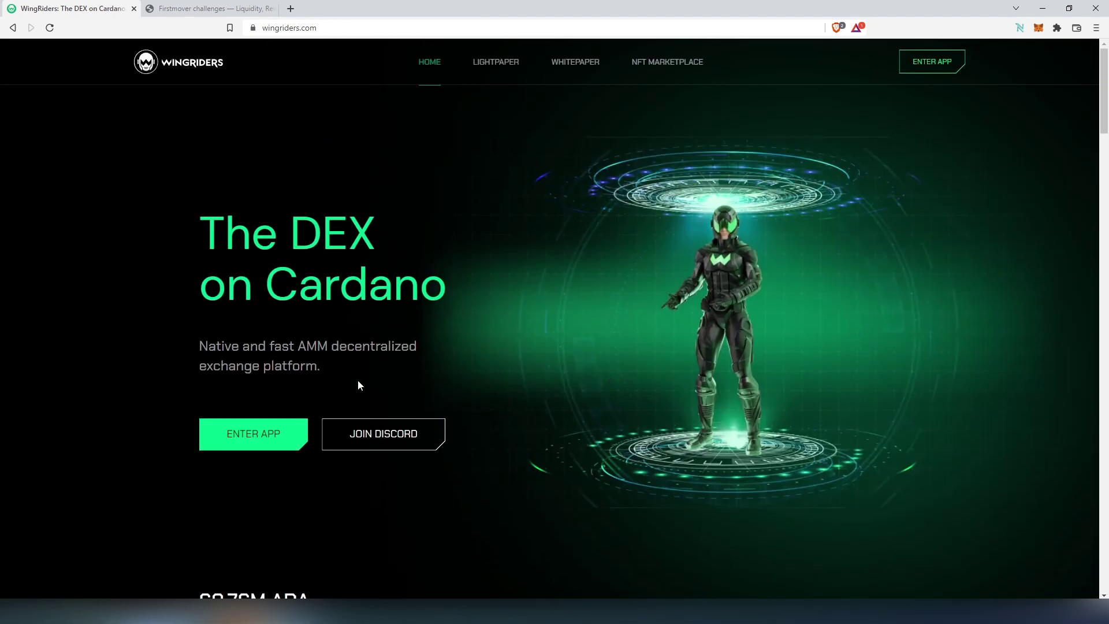
# Enter the WingRiders app and connect the Nami wallet, granting the site access.
pyautogui.click(249, 445)
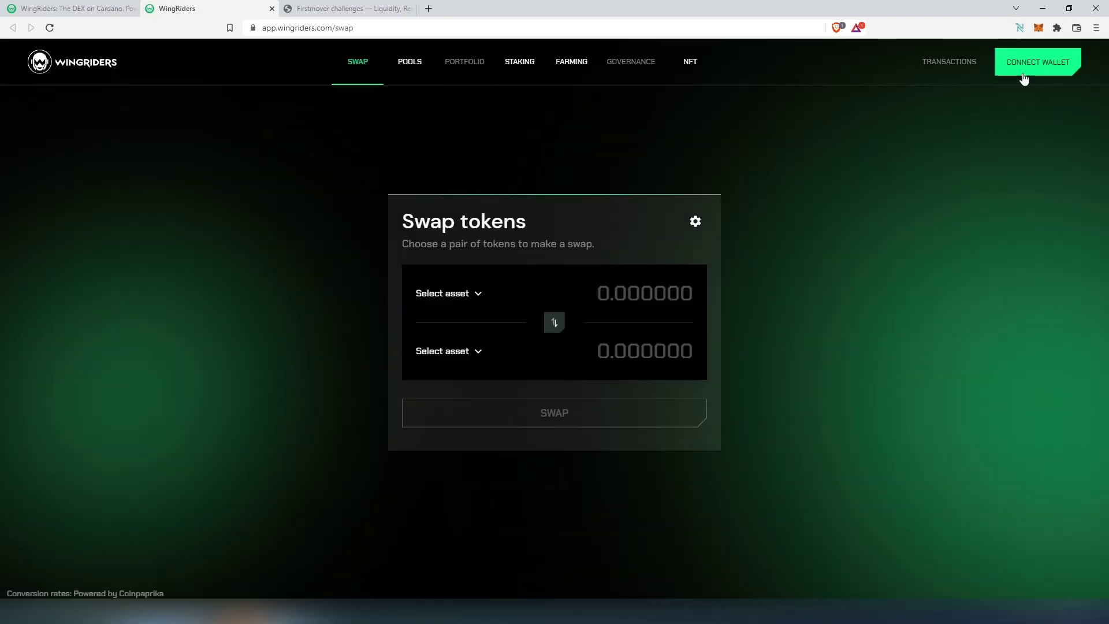
pyautogui.click(1034, 71)
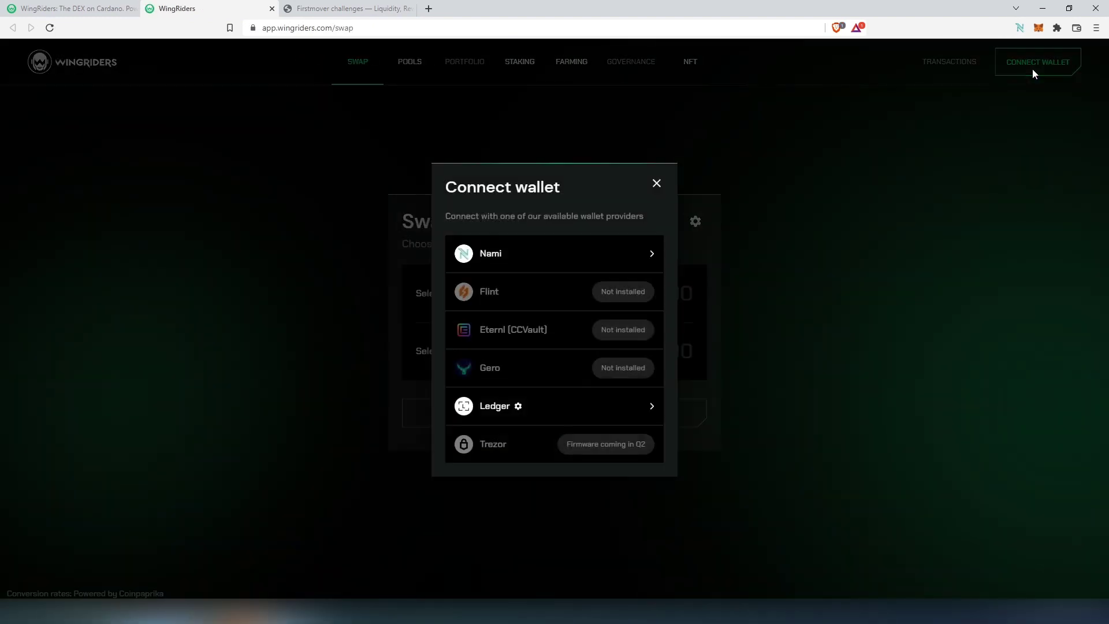
pyautogui.click(495, 261)
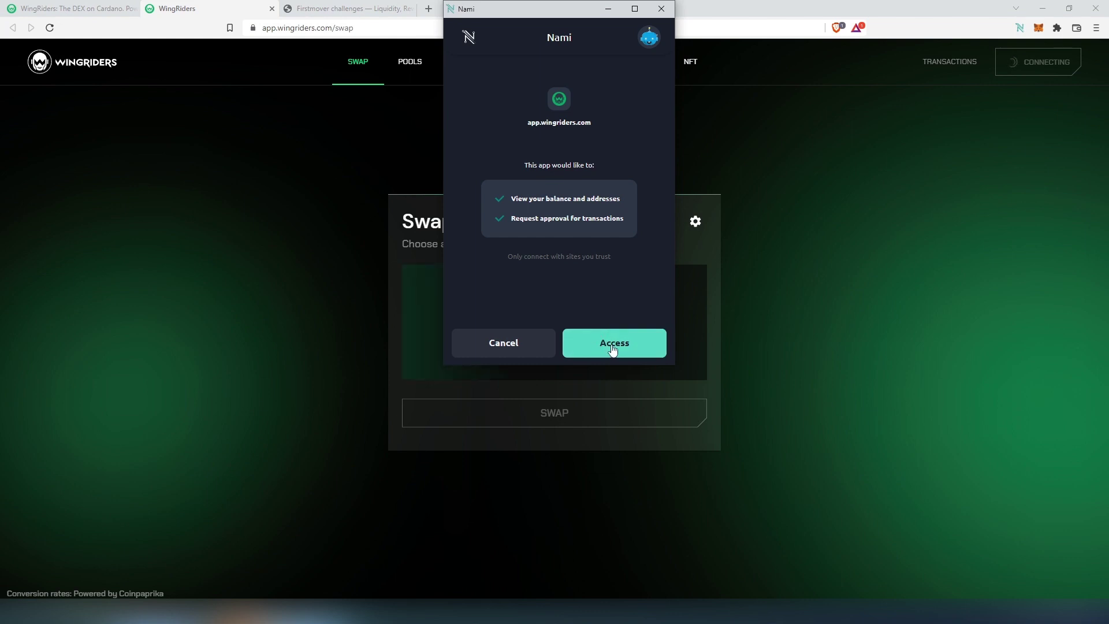
pyautogui.click(613, 346)
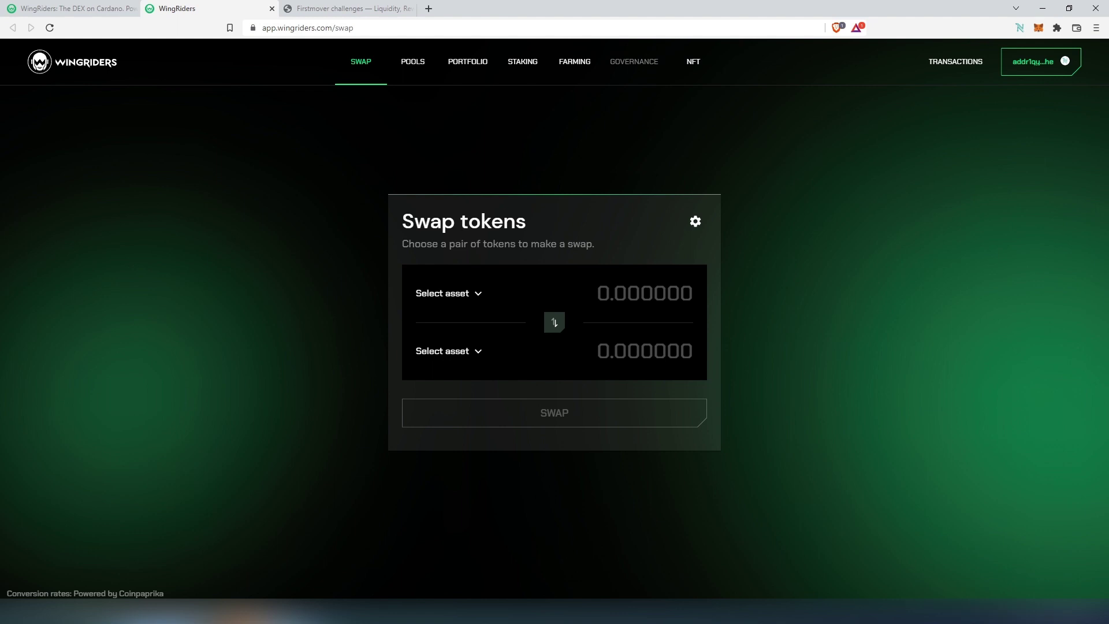
# Open the ADA/DANA pool's add-liquidity dialog and browse the DANA token list without choosing one.
pyautogui.click(416, 74)
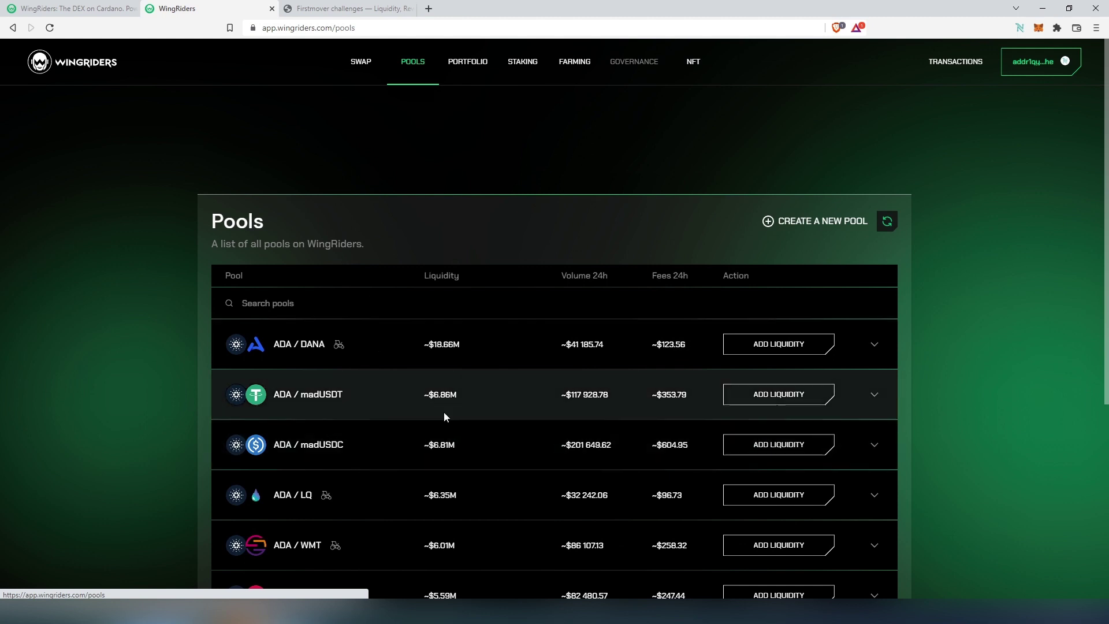
pyautogui.click(804, 349)
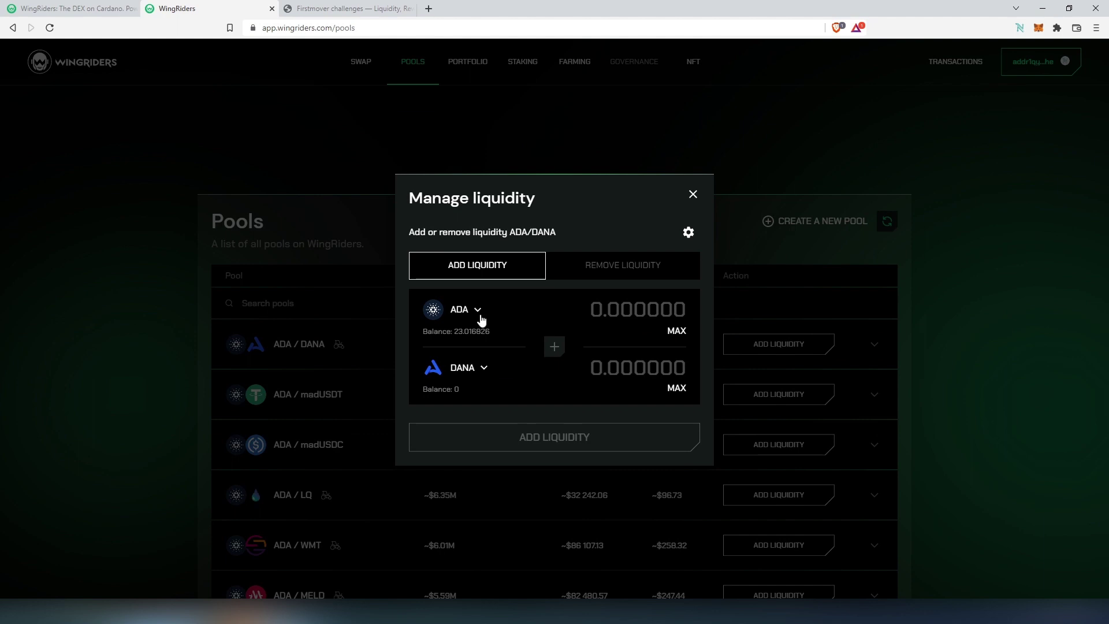
pyautogui.click(484, 370)
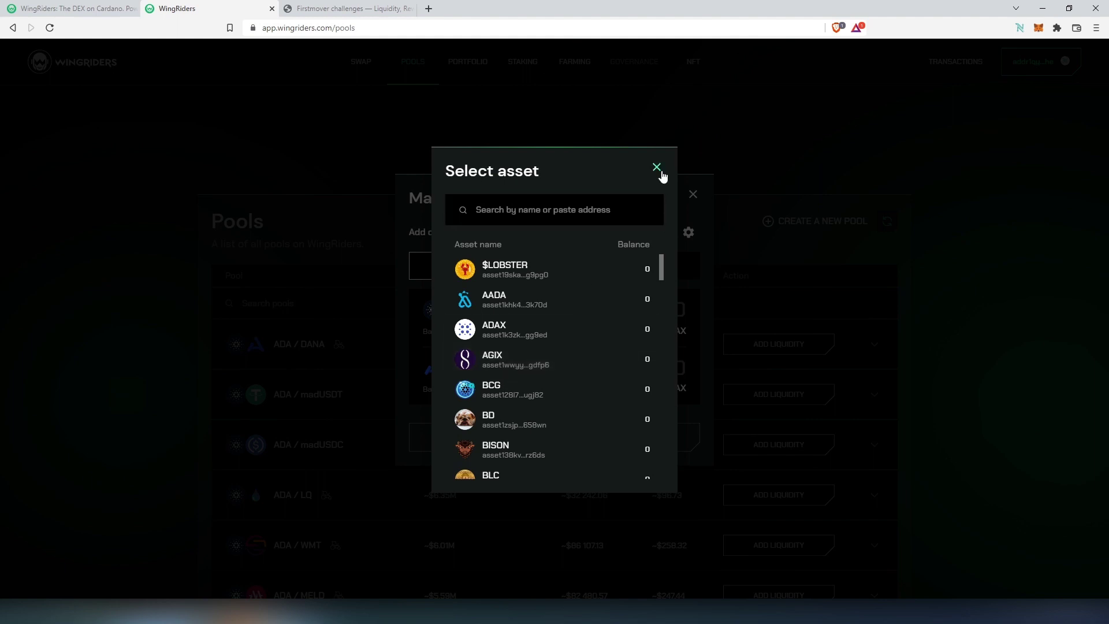
pyautogui.click(657, 167)
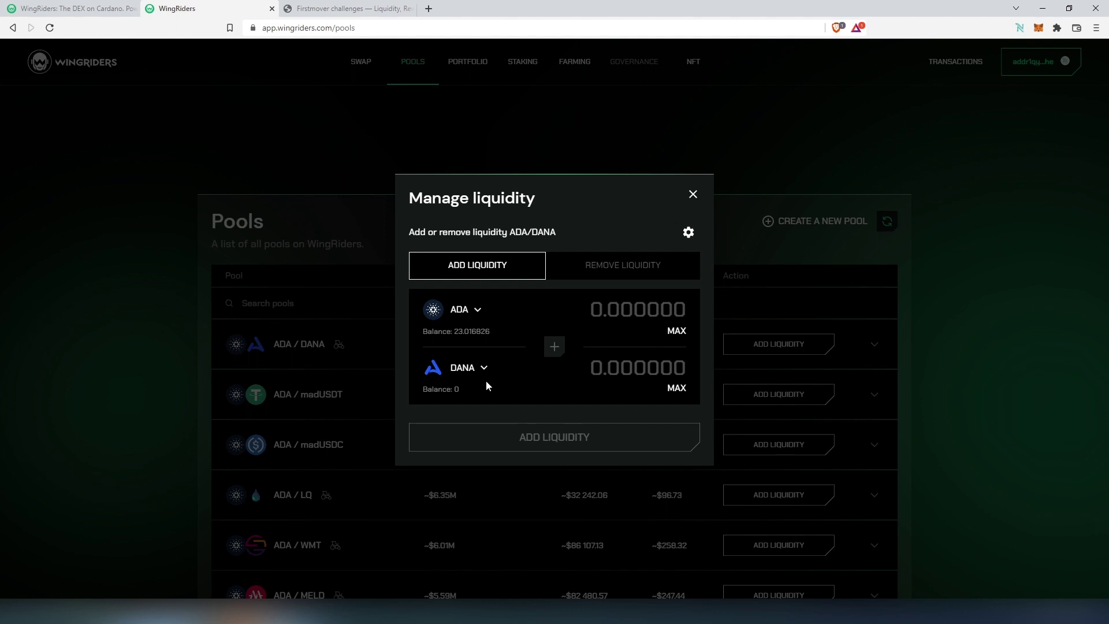
# Close the ADA/DANA liquidity dialog and view the Portfolio, Staking and Farms pages.
pyautogui.click(693, 195)
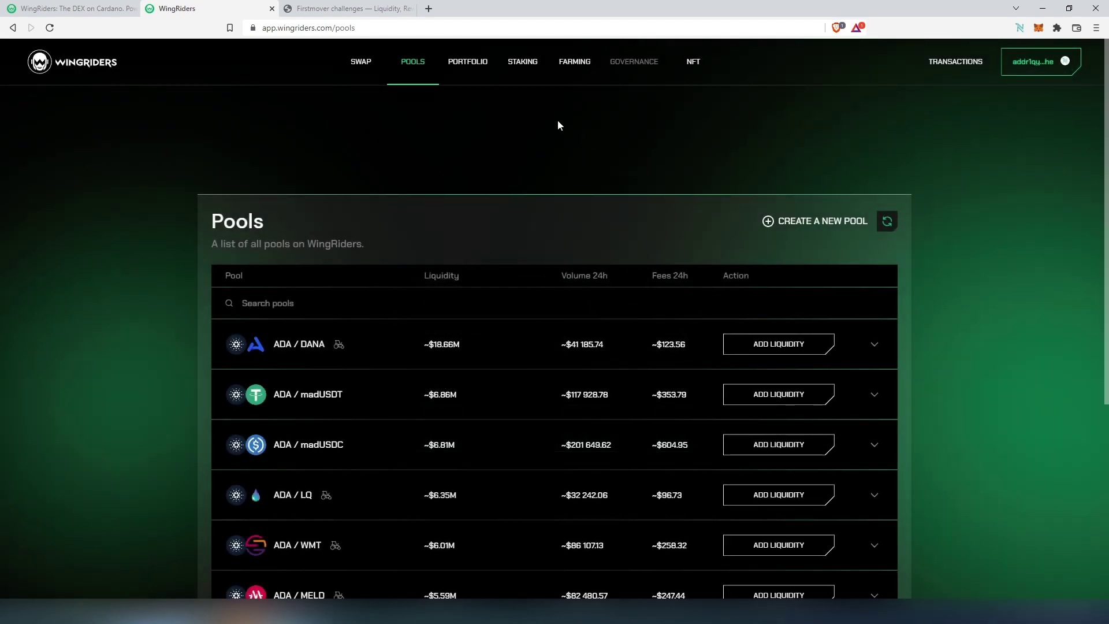
pyautogui.click(474, 72)
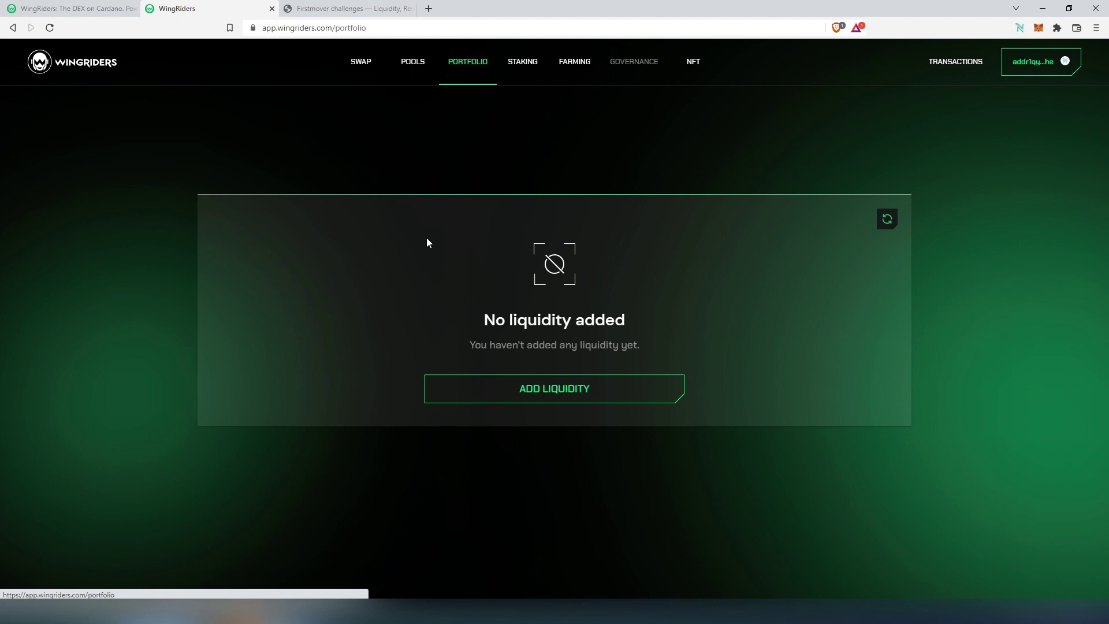
pyautogui.click(528, 72)
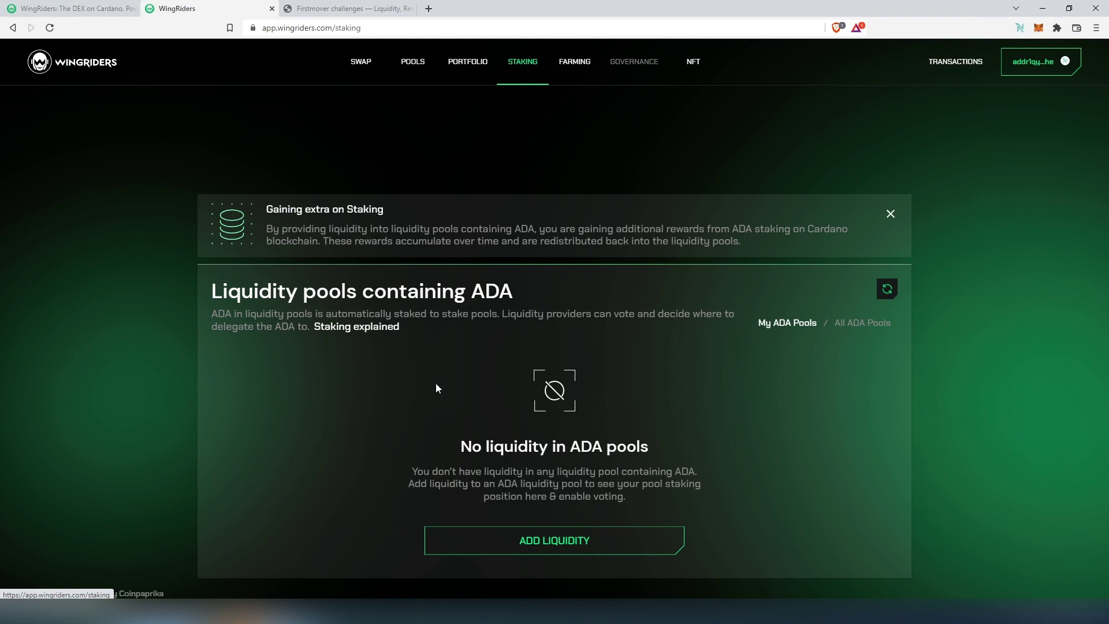
pyautogui.click(583, 72)
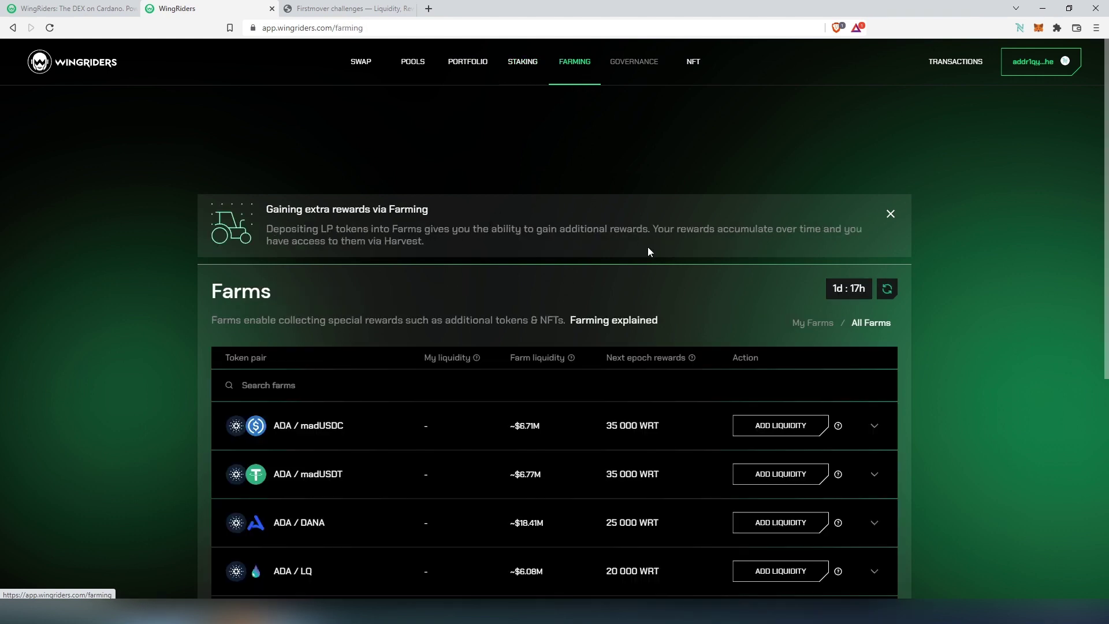
pyautogui.scroll(-3, 648, 252)
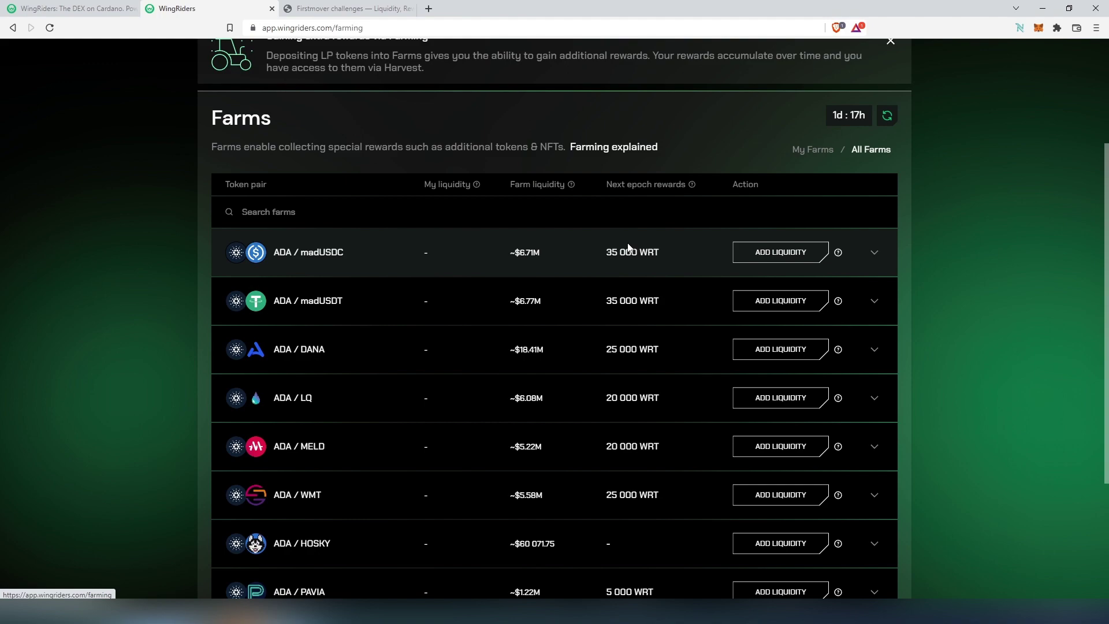
# Read the Medium Firstmover challenges article, then return to the WingRiders Farms tab.
pyautogui.click(379, 10)
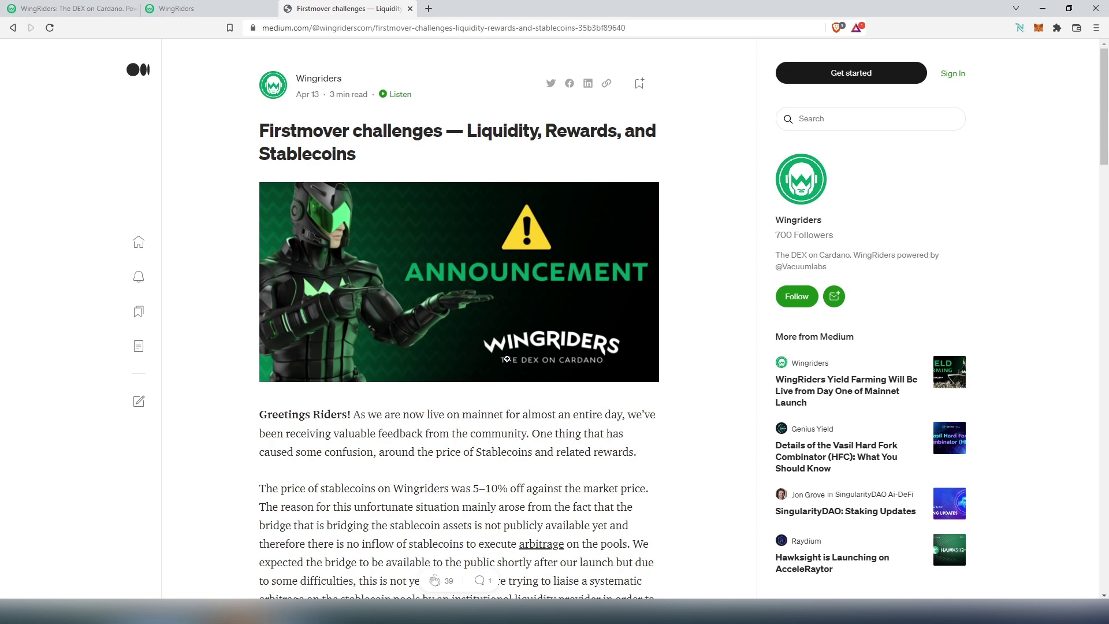
pyautogui.hotkey('ctrl', 'shift', 'Tab')
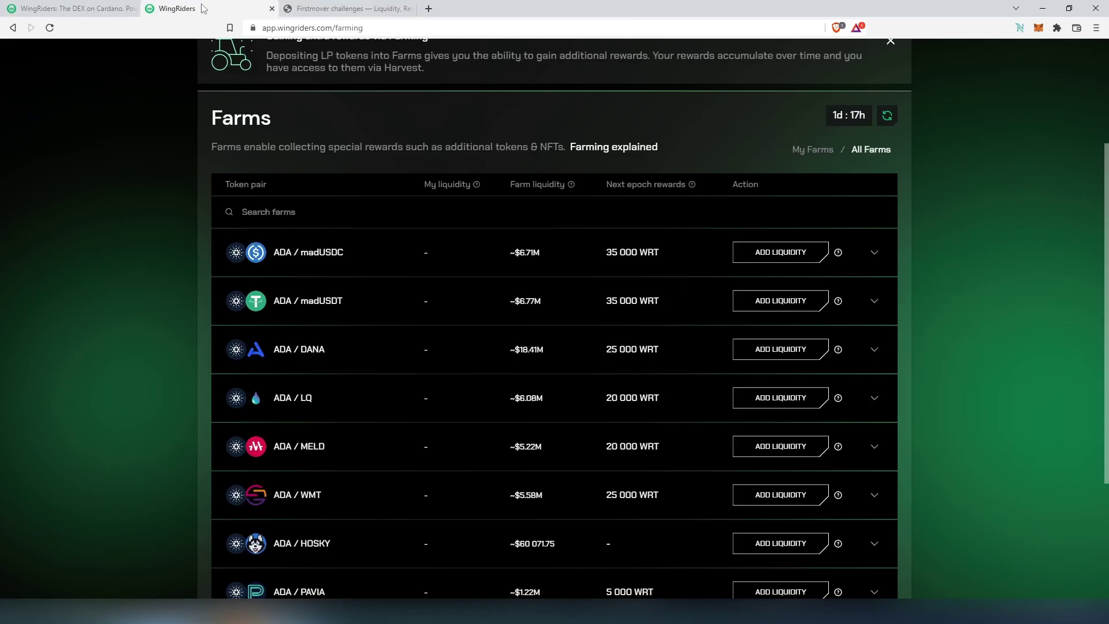
# Scroll to the top of the Farms page and switch to the Swap tokens page.
pyautogui.scroll(3, 563, 265)
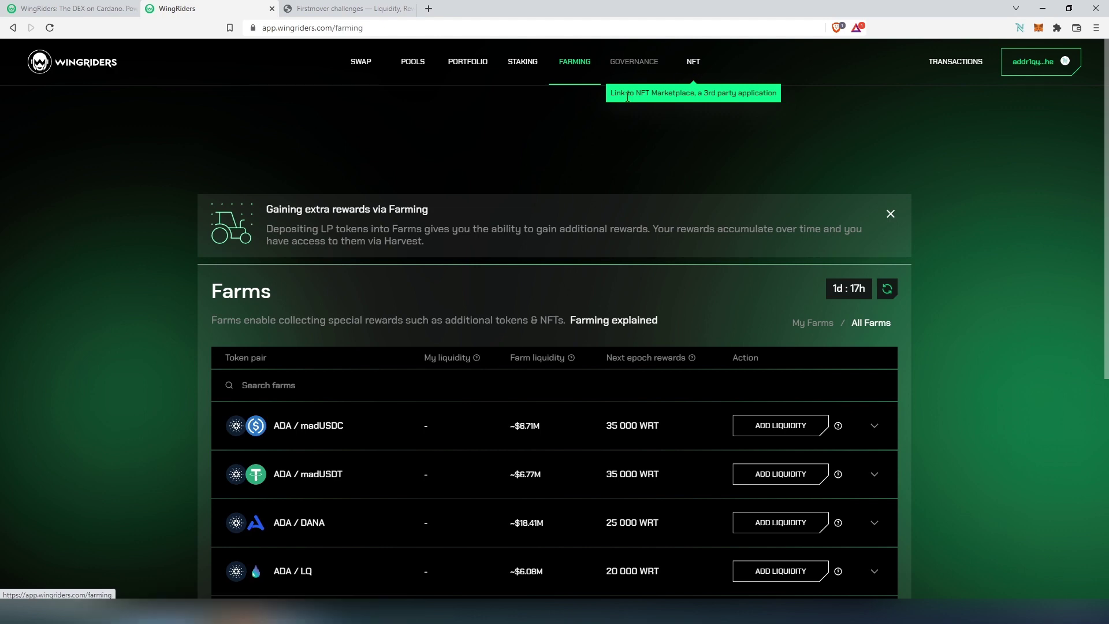
pyautogui.click(361, 64)
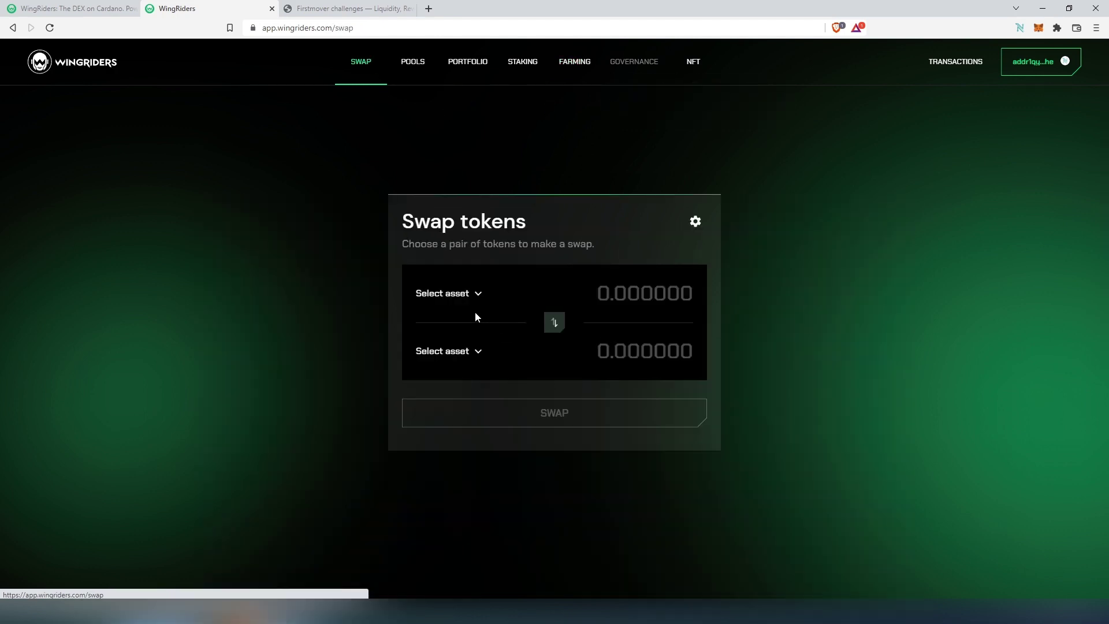
# Set up a swap of 5 ADA for COPI, quoting about 48.793198 COPI.
pyautogui.click(475, 293)
pyautogui.click(490, 273)
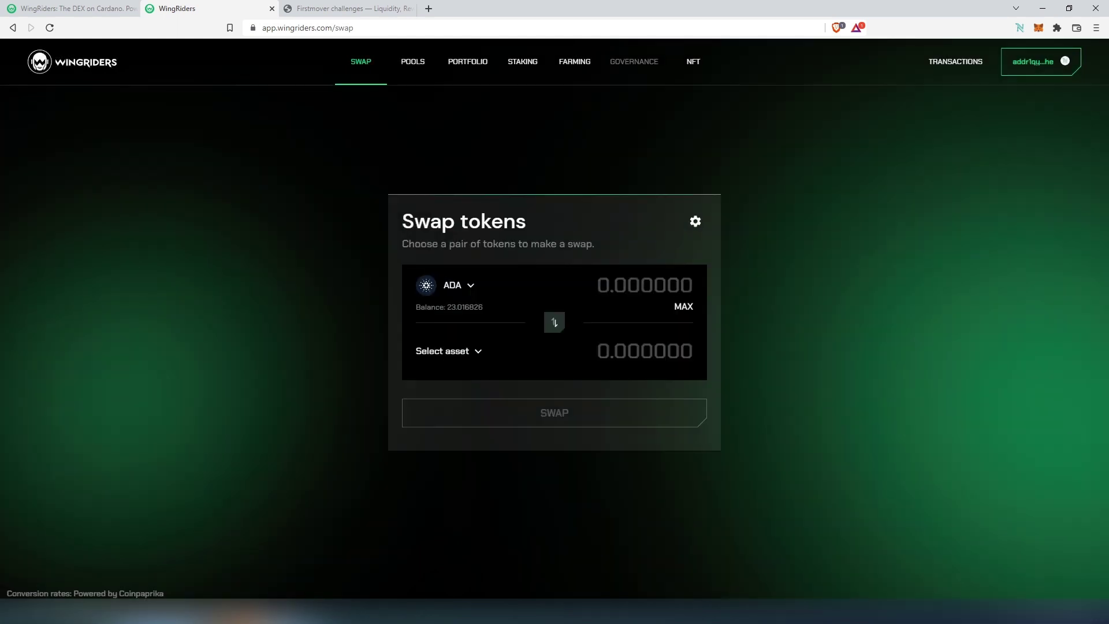
pyautogui.click(479, 355)
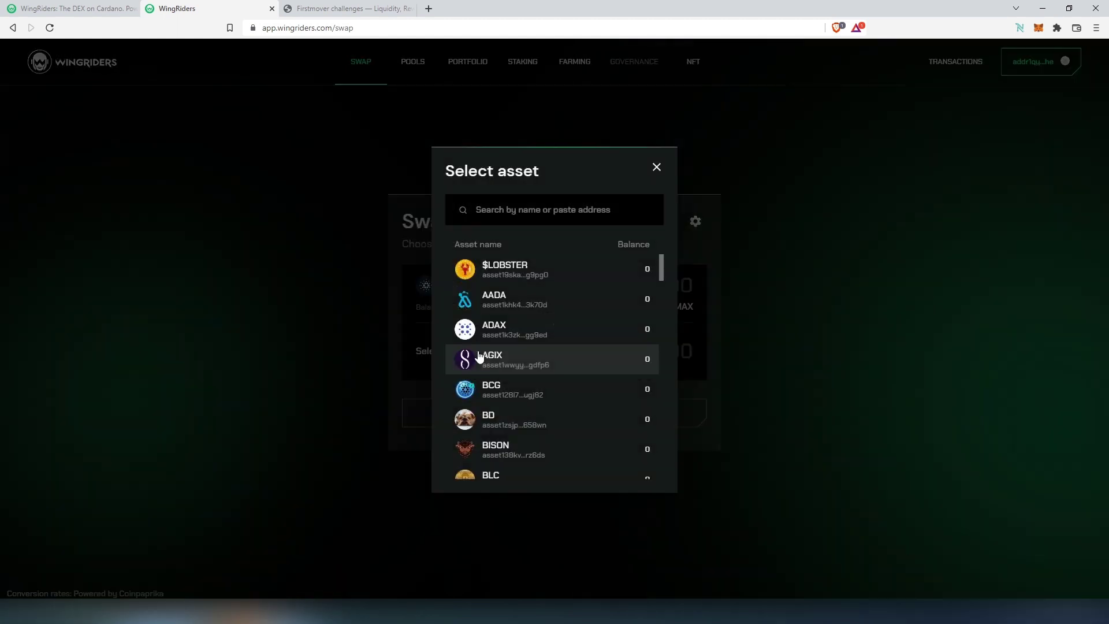
pyautogui.scroll(-8, 538, 344)
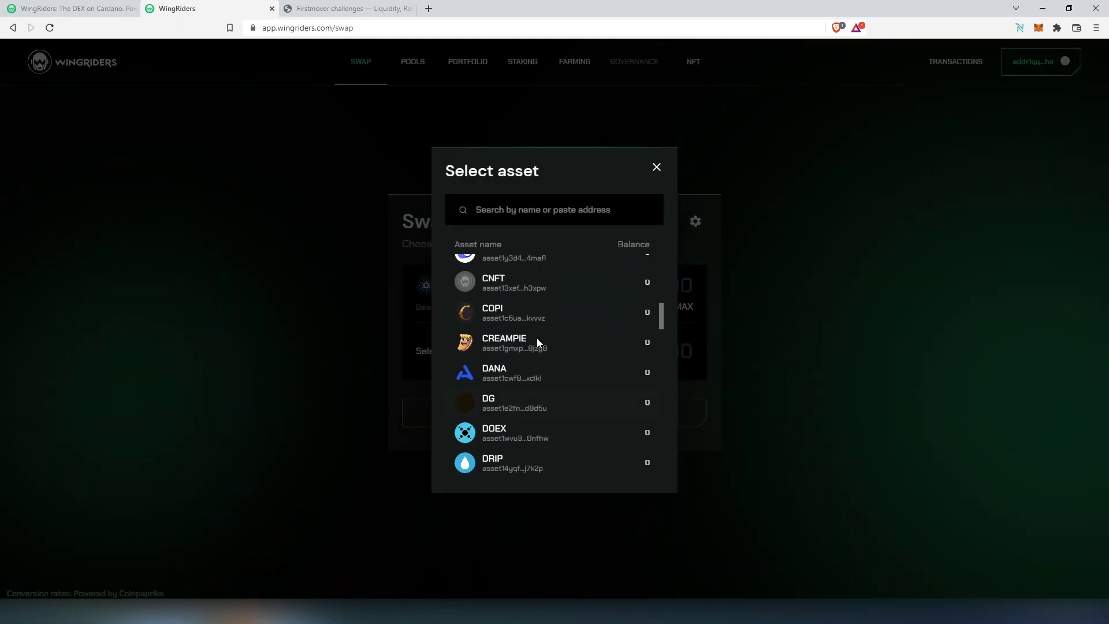
pyautogui.click(499, 315)
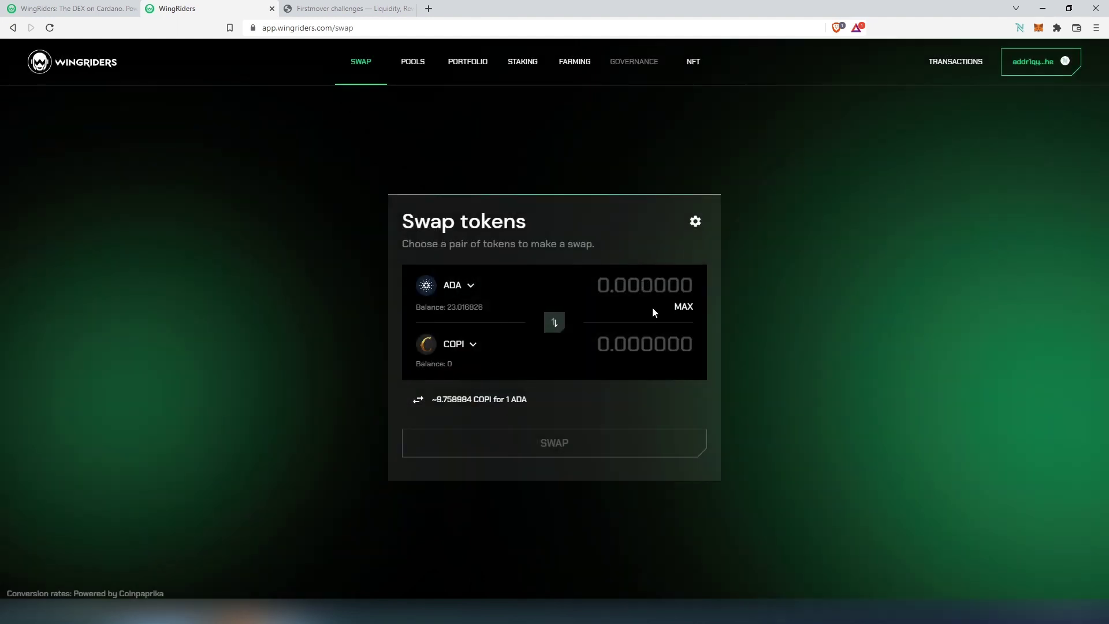
pyautogui.click(647, 285)
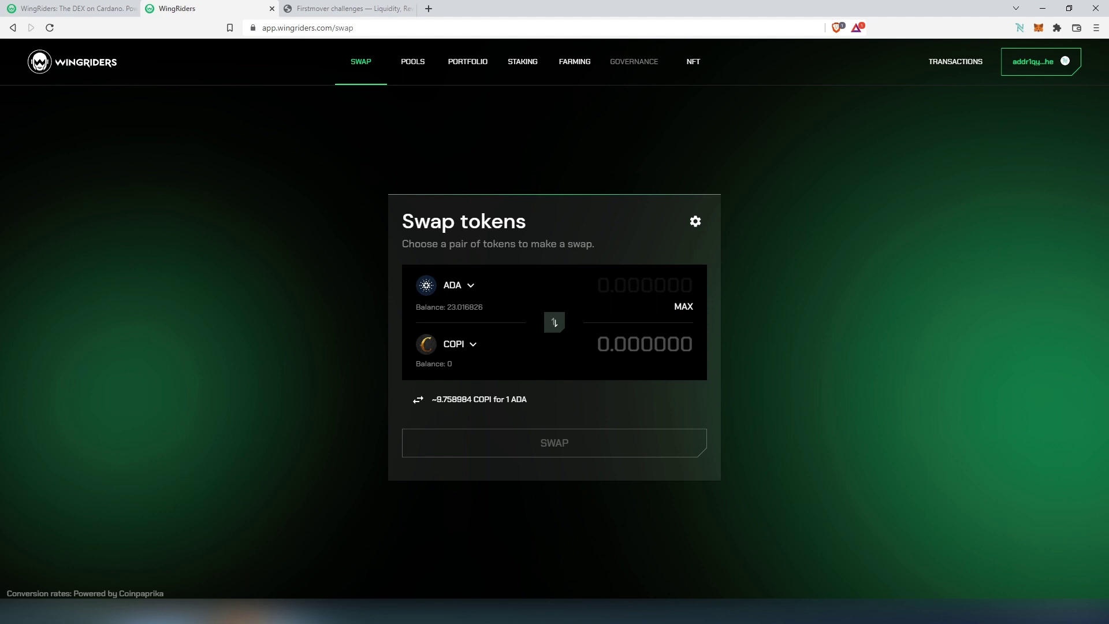
pyautogui.write('5')
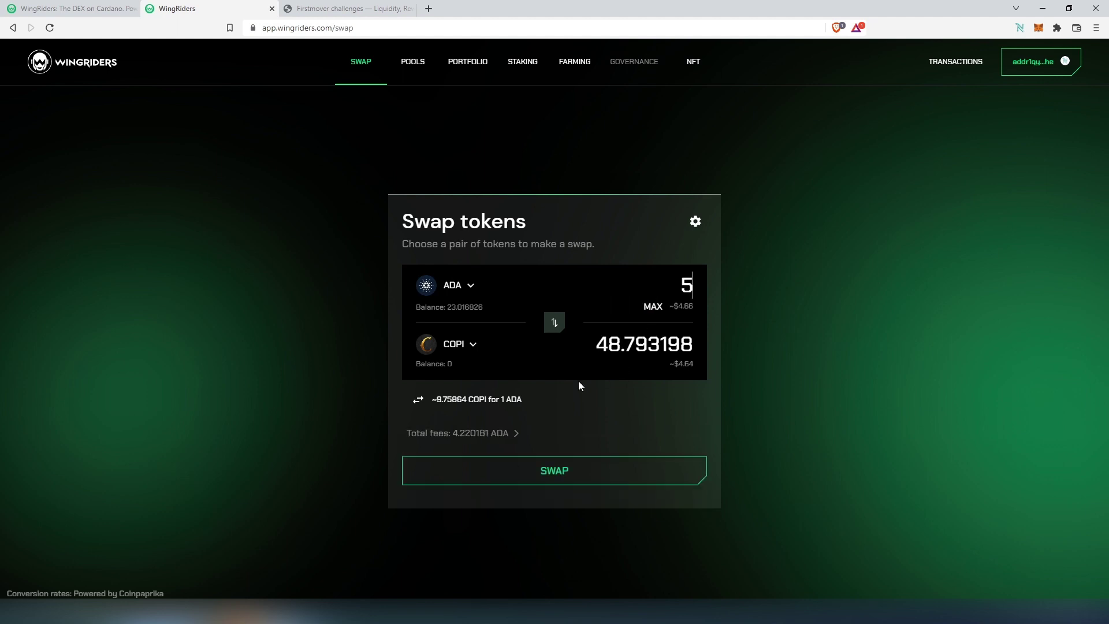
# Expand the total fee breakdown and check transaction settings, keeping 1% slippage.
pyautogui.click(515, 435)
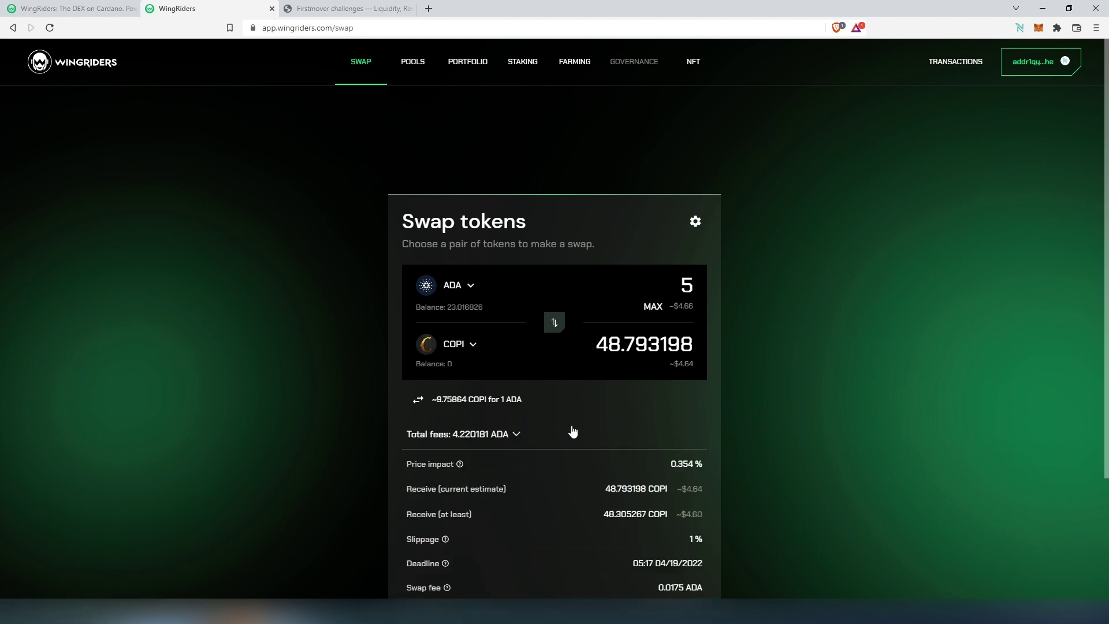
pyautogui.scroll(-3, 573, 432)
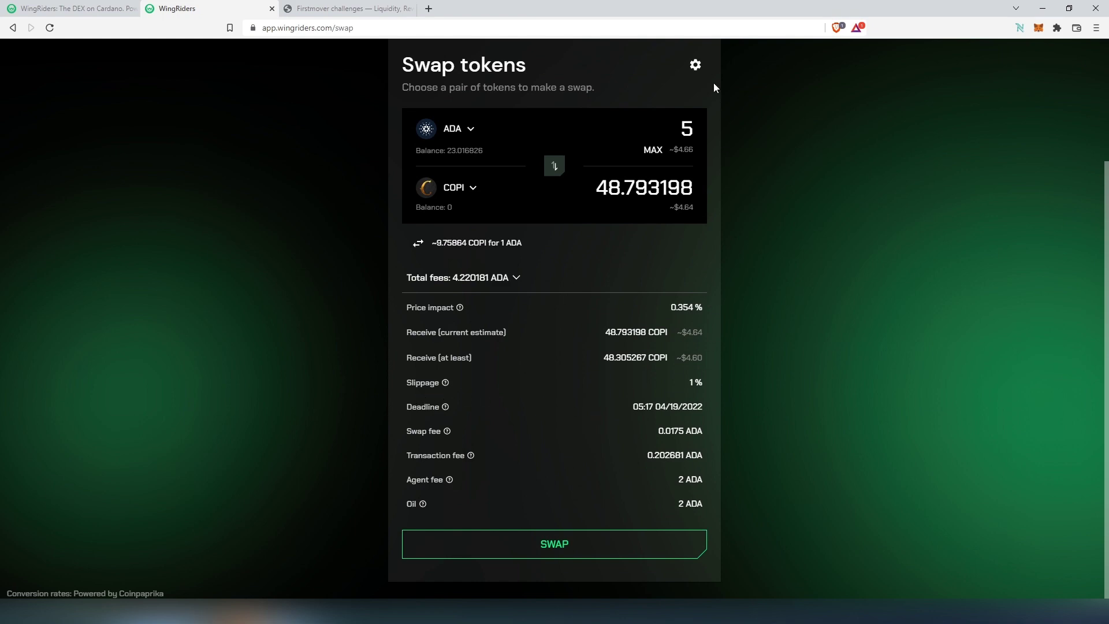
pyautogui.click(697, 69)
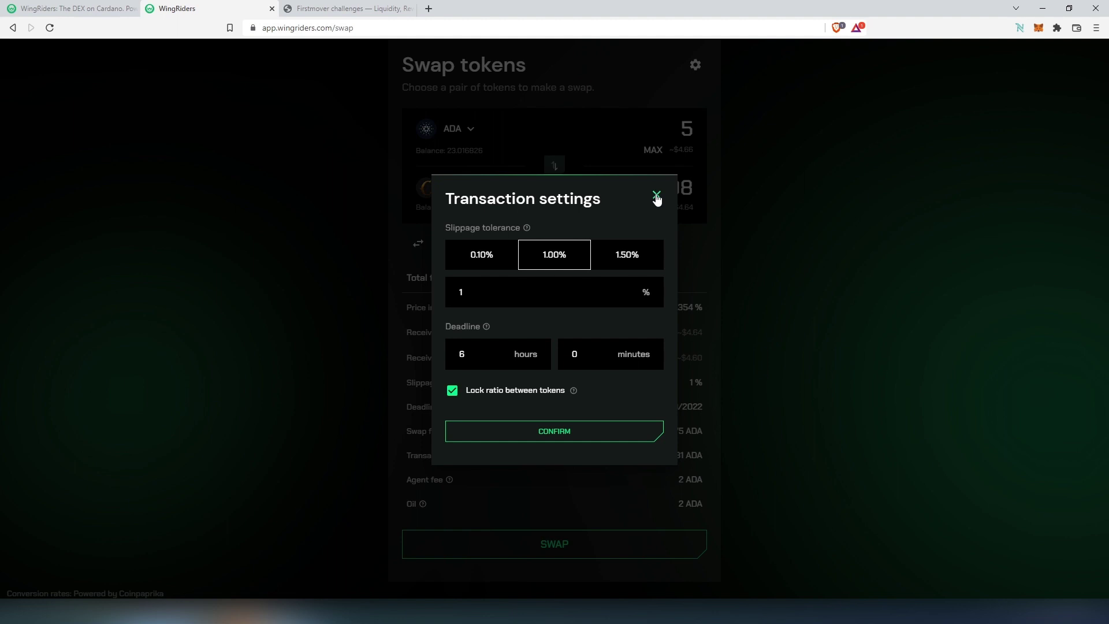
pyautogui.click(556, 254)
pyautogui.click(657, 196)
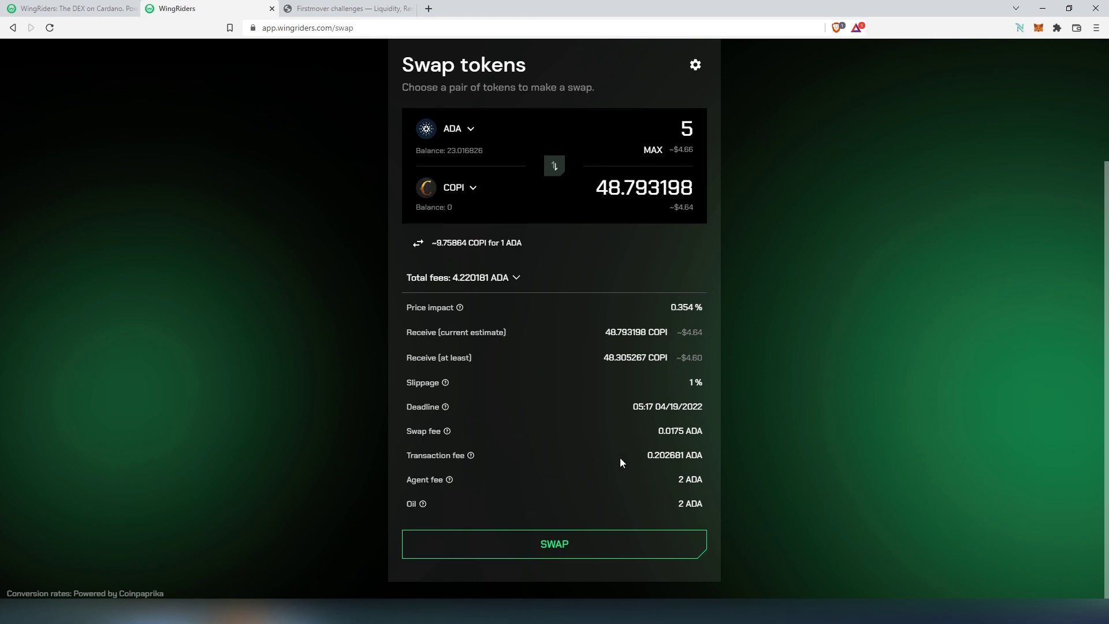
# Confirm the 5 ADA to COPI swap and sign it in Nami with the wallet password.
pyautogui.click(545, 545)
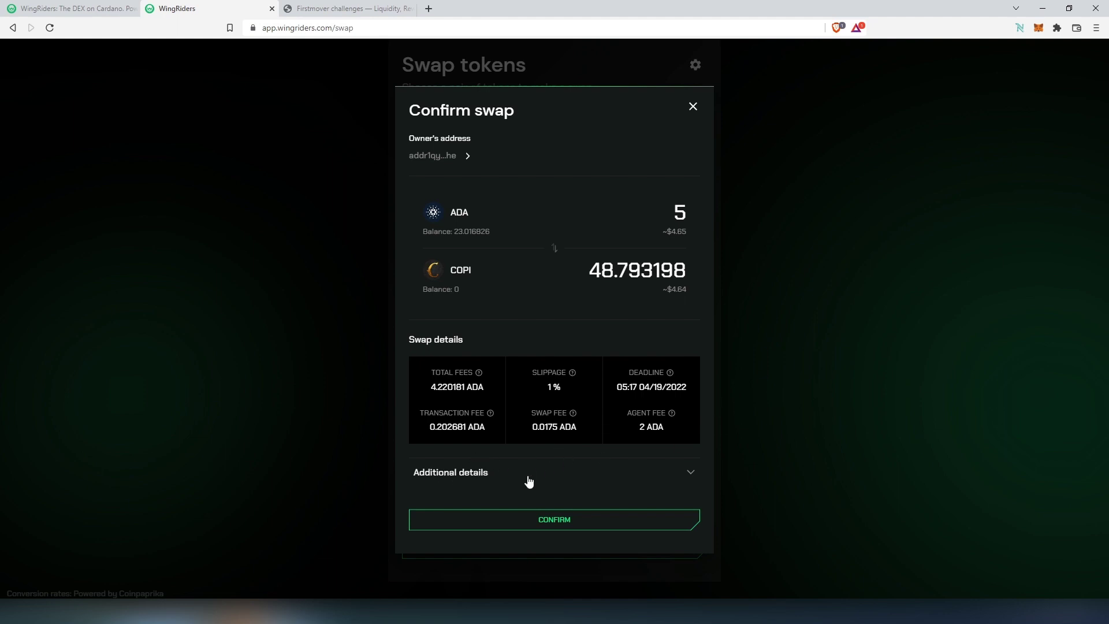
pyautogui.click(571, 521)
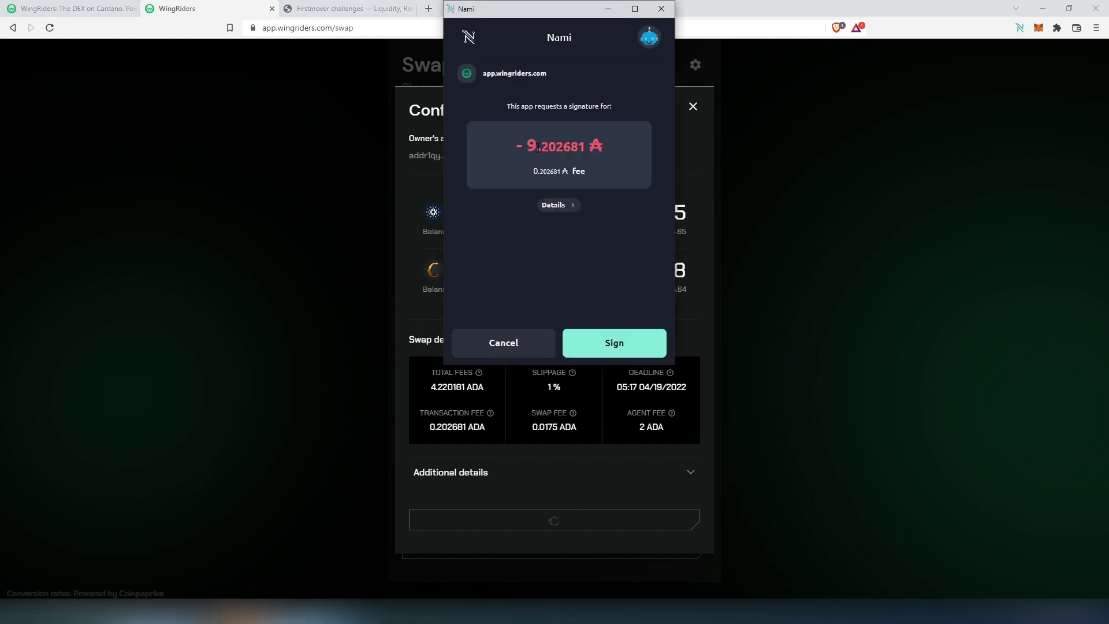
pyautogui.click(615, 345)
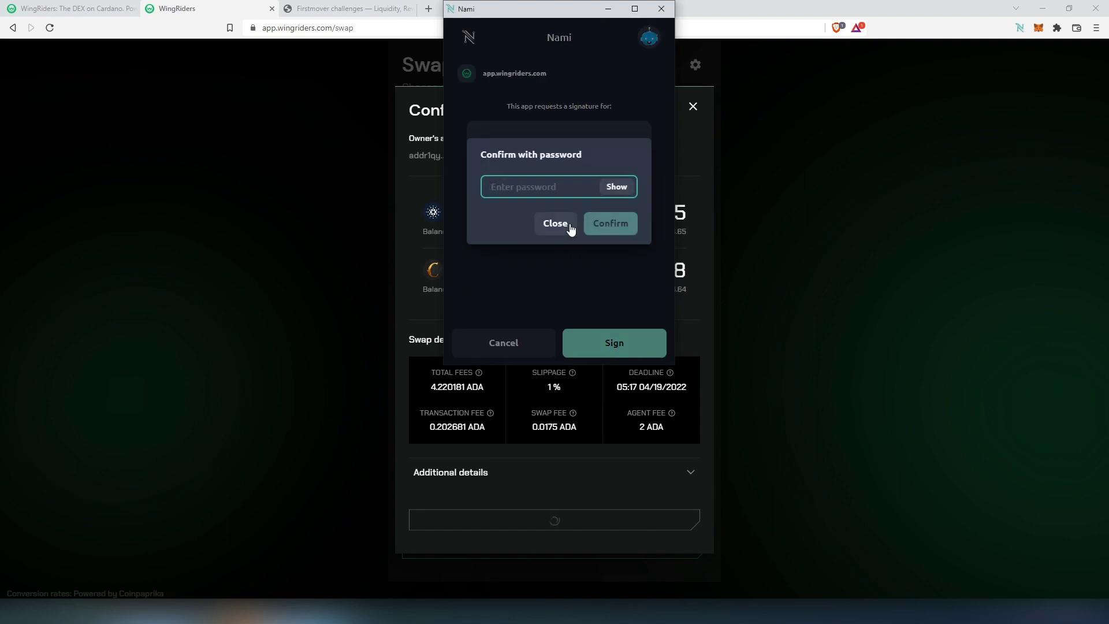
pyautogui.write('********')
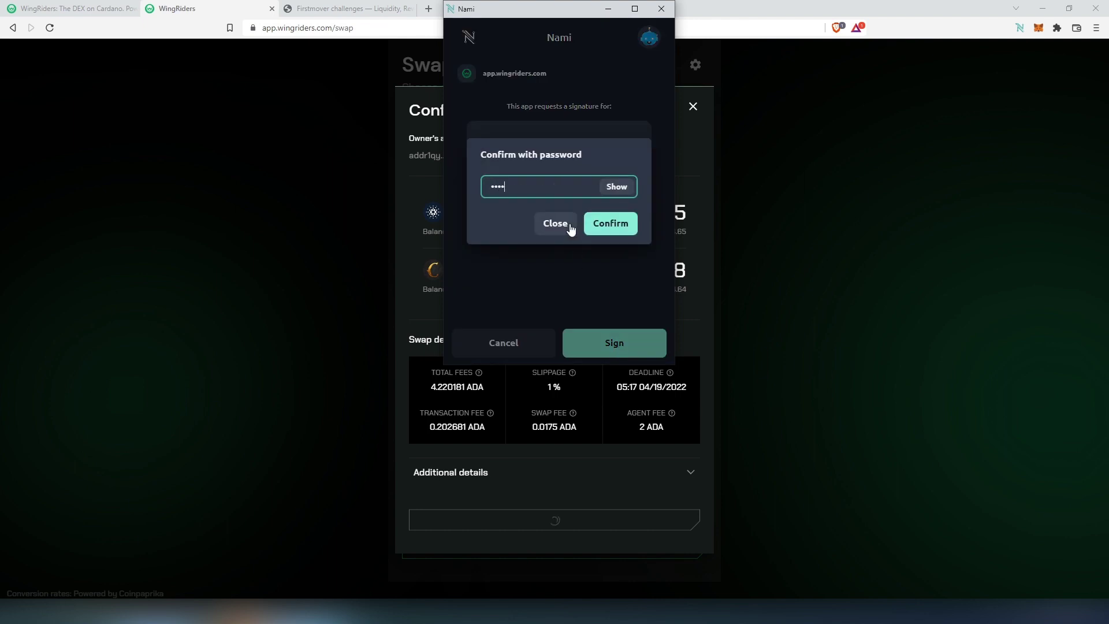
pyautogui.click(604, 224)
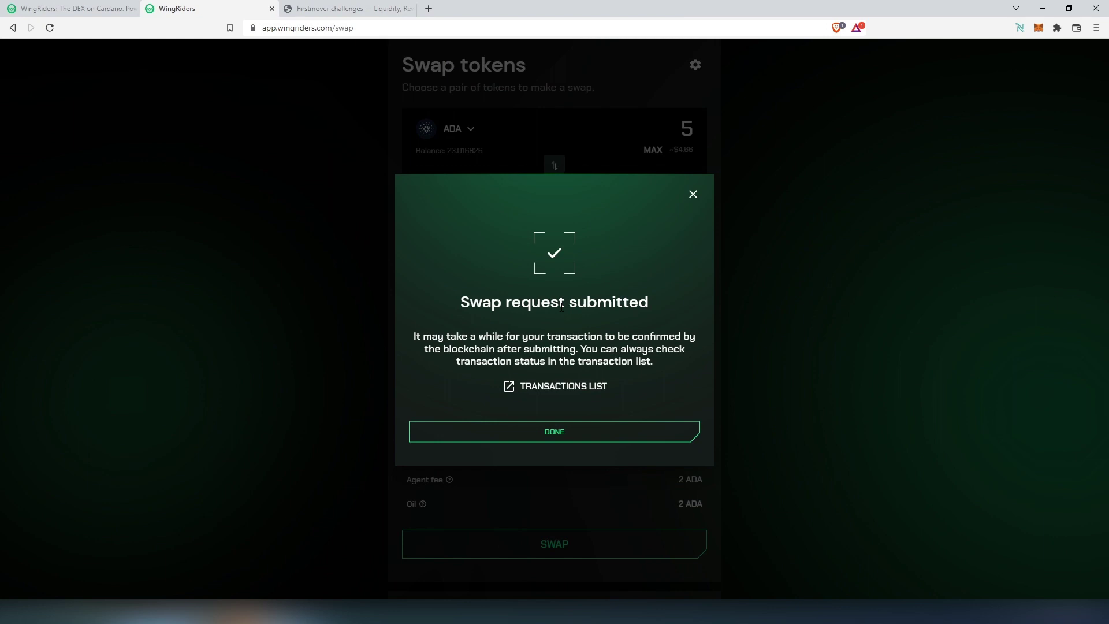
# Dismiss the swap-submitted message and view the transaction in WingRiders' transactions list.
pyautogui.click(573, 437)
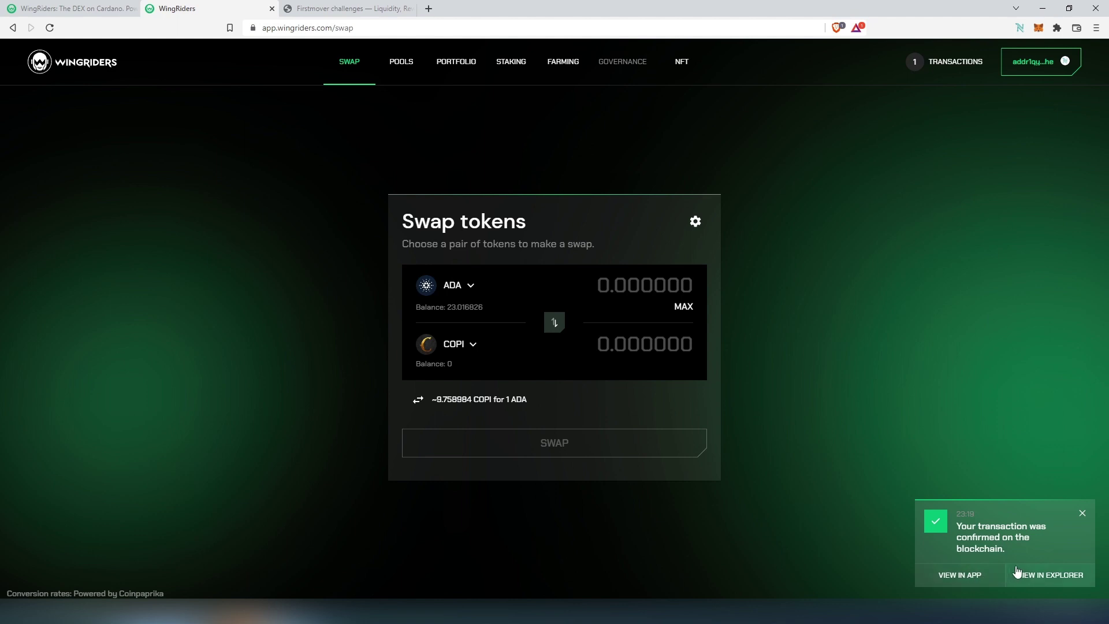
pyautogui.click(960, 575)
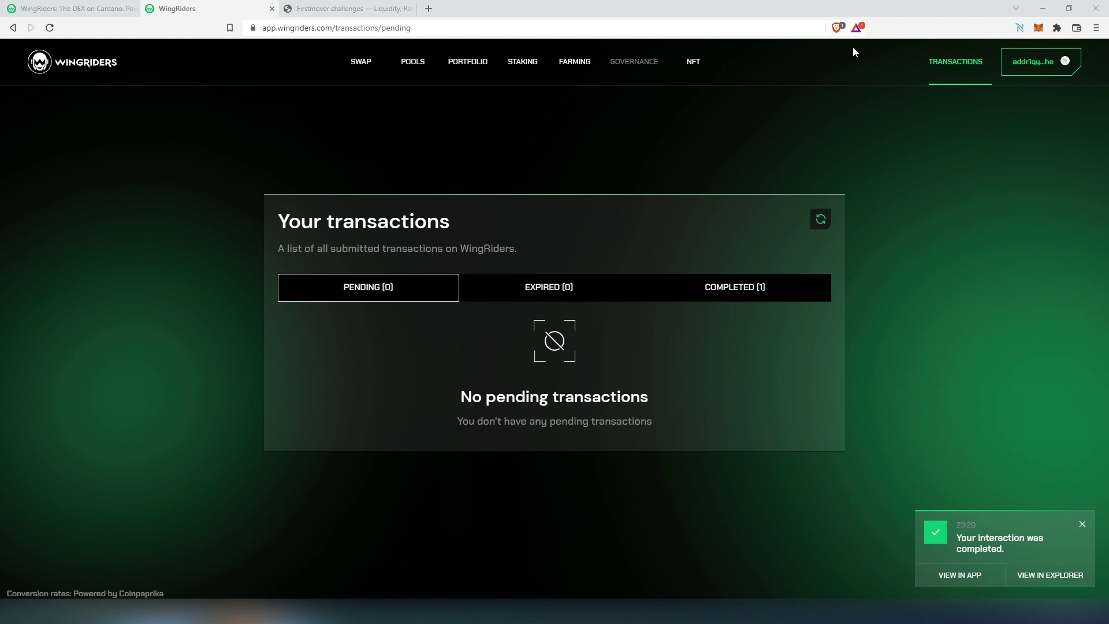
# Check the 48.793198 Cornucopias Token balance in Nami, then list WingRiders' completed transactions.
pyautogui.click(1020, 28)
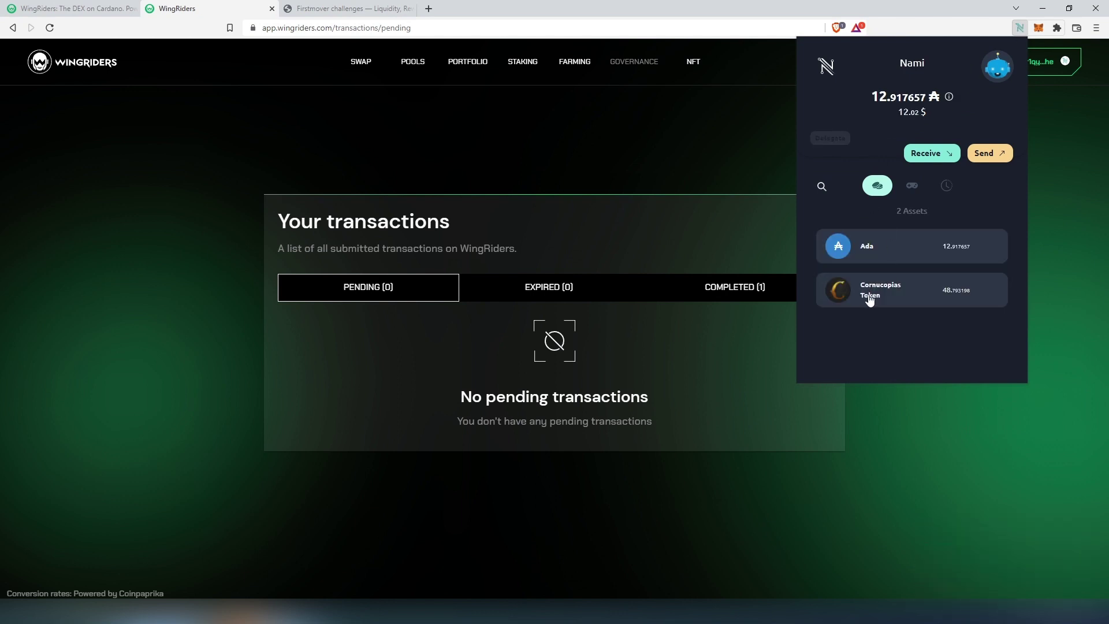
pyautogui.click(701, 171)
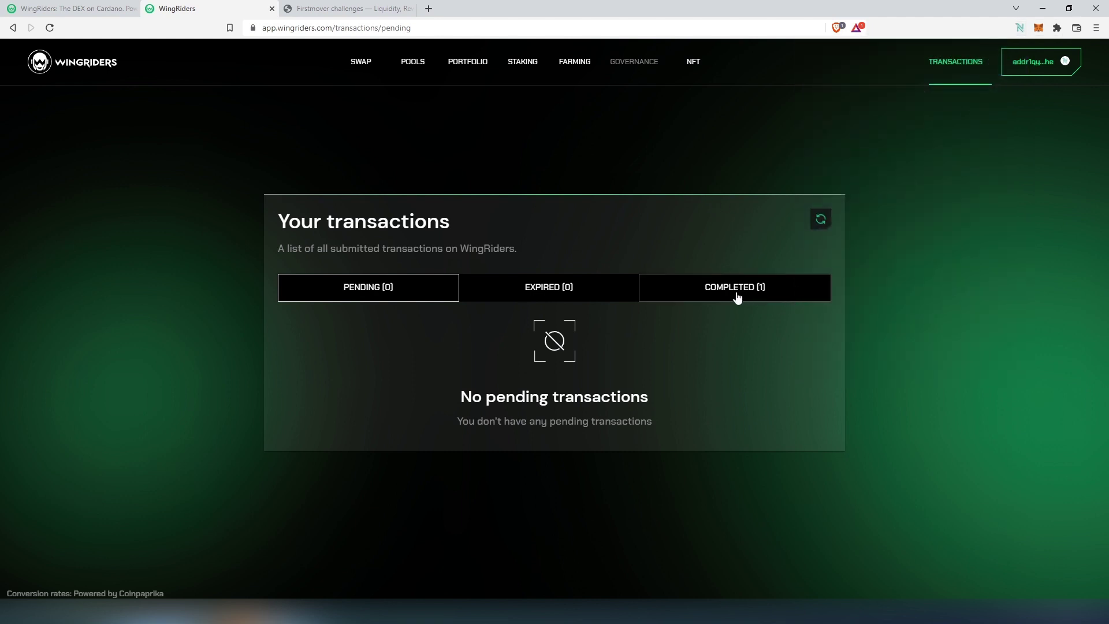
pyautogui.click(738, 297)
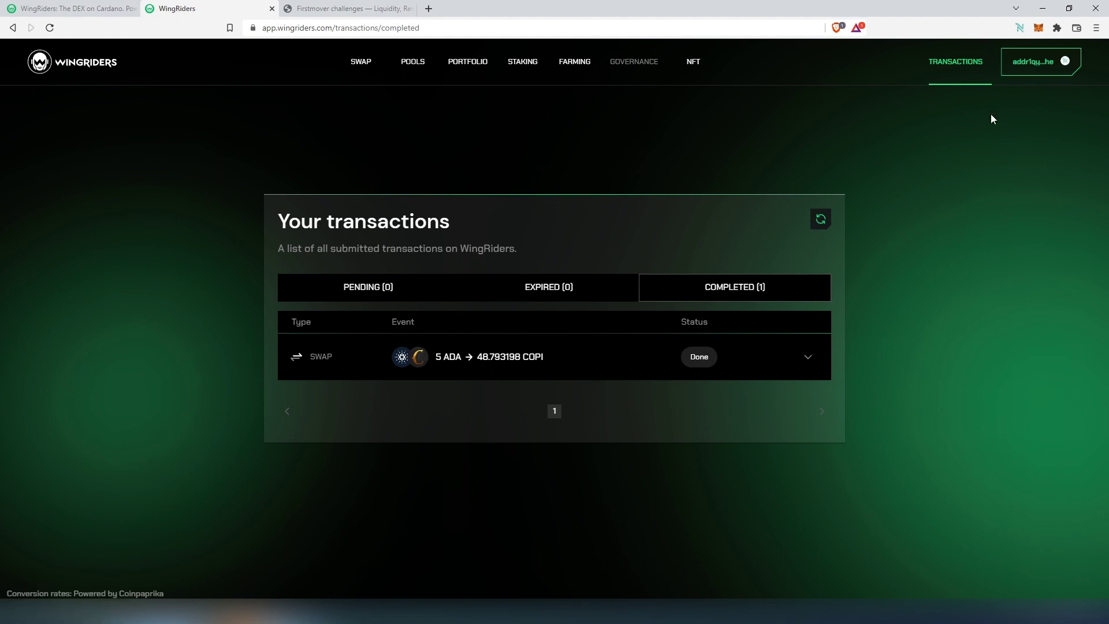
pyautogui.click(1020, 27)
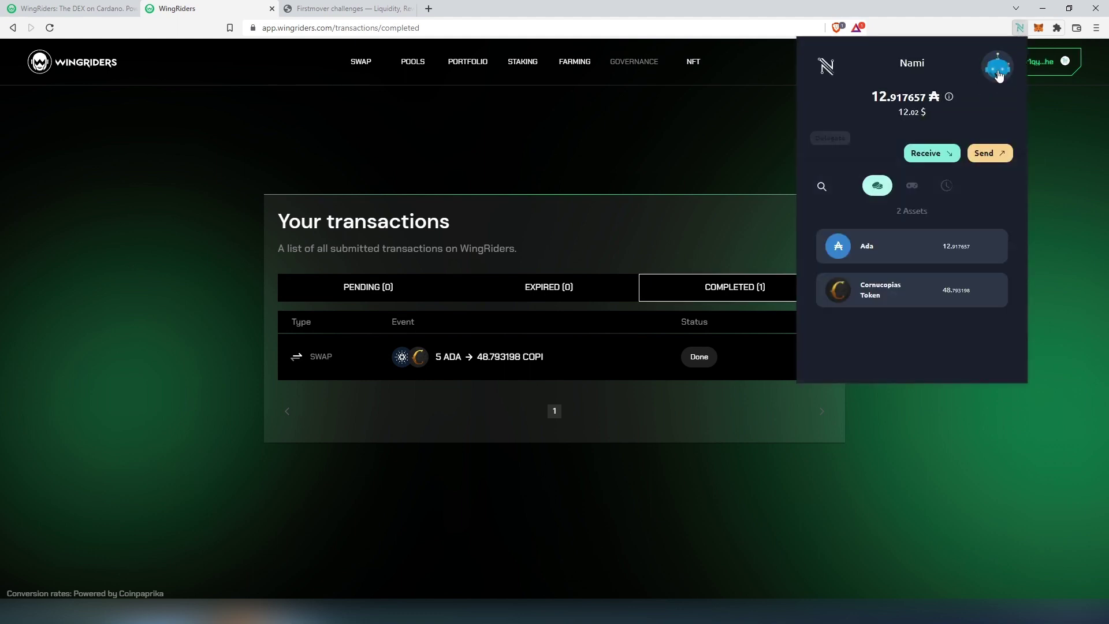
pyautogui.click(999, 76)
pyautogui.click(923, 212)
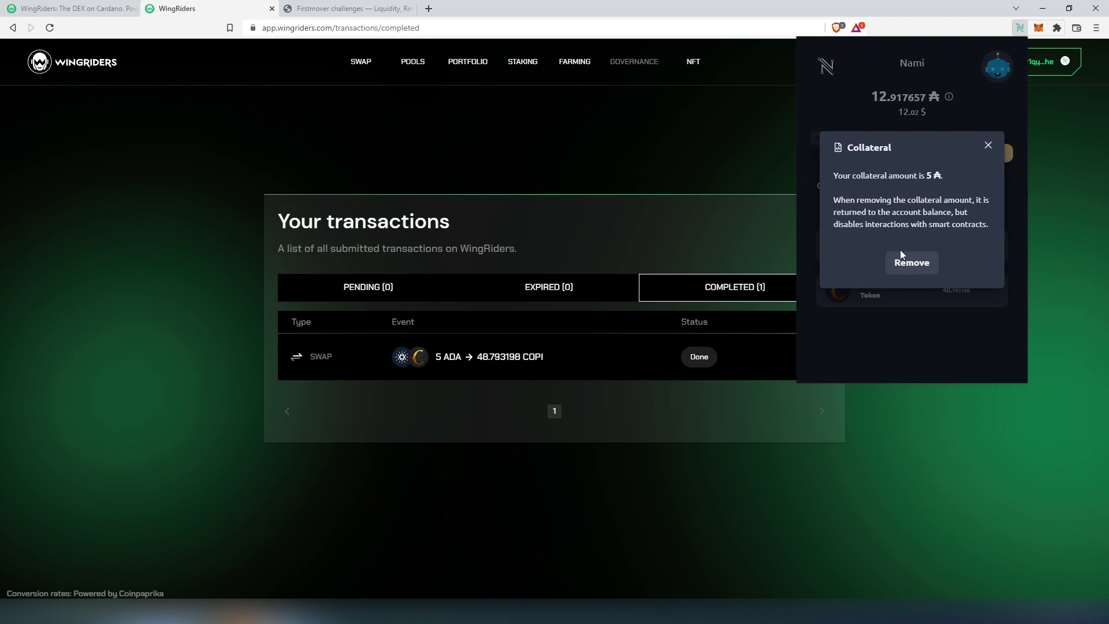
pyautogui.click(987, 149)
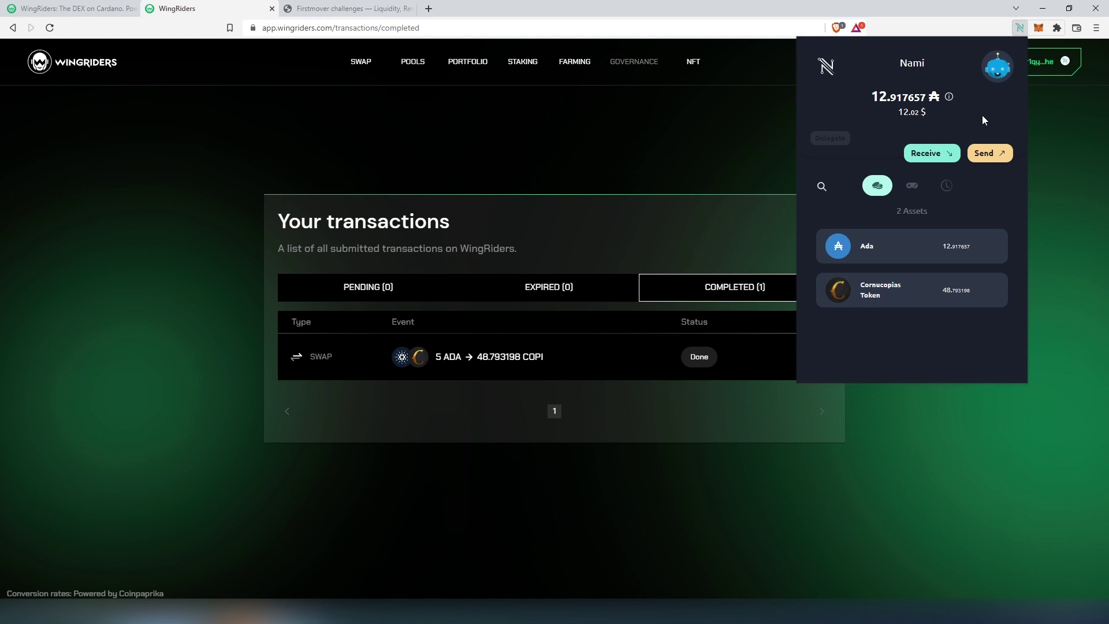
# Remove app.wingriders.com from Nami's whitelisted sites and return to the 12.917657 ADA overview.
pyautogui.click(999, 81)
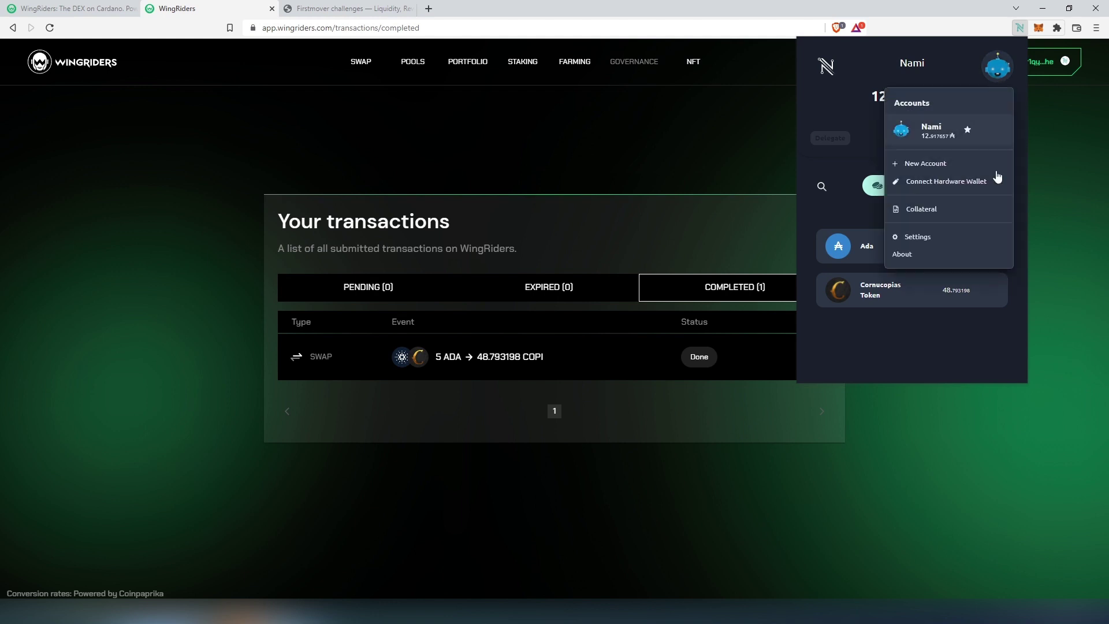
pyautogui.click(926, 239)
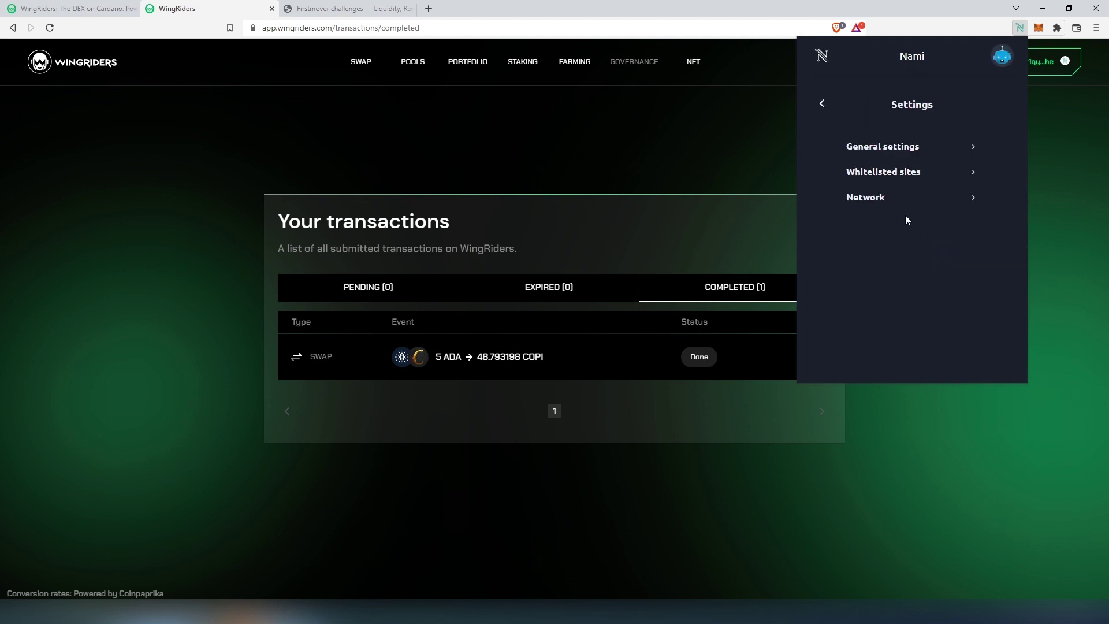
pyautogui.click(918, 173)
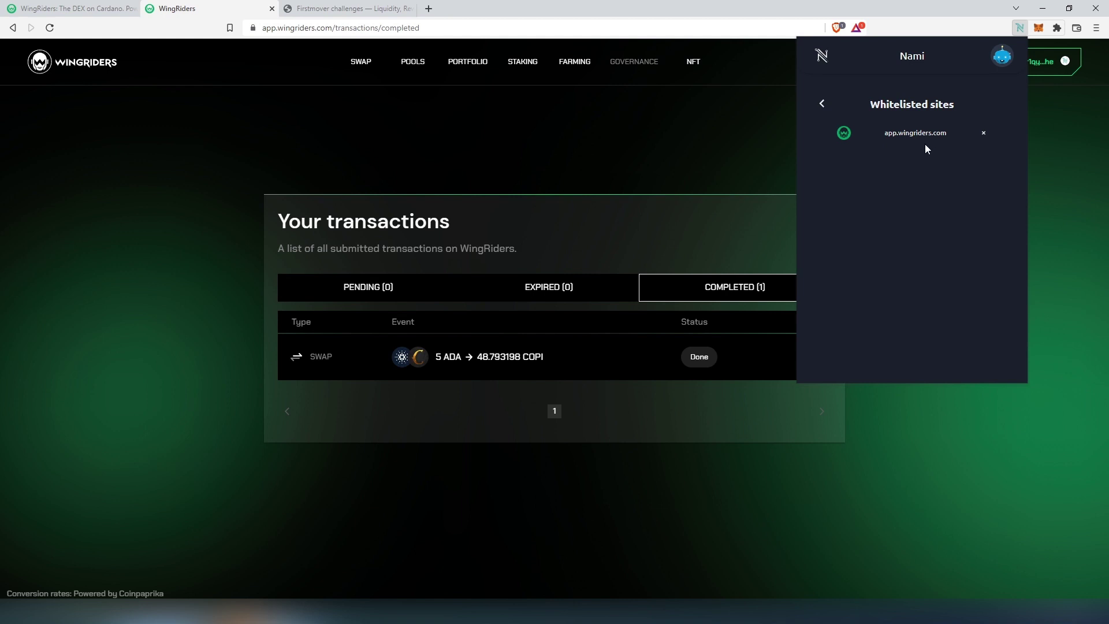
pyautogui.click(984, 134)
pyautogui.click(834, 105)
pyautogui.click(826, 108)
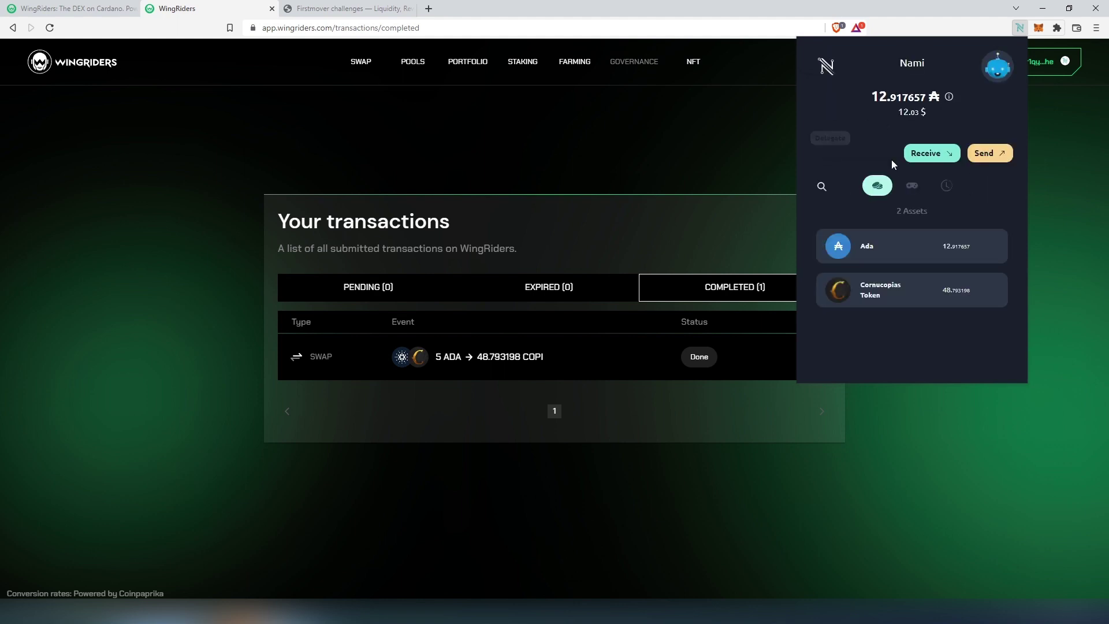